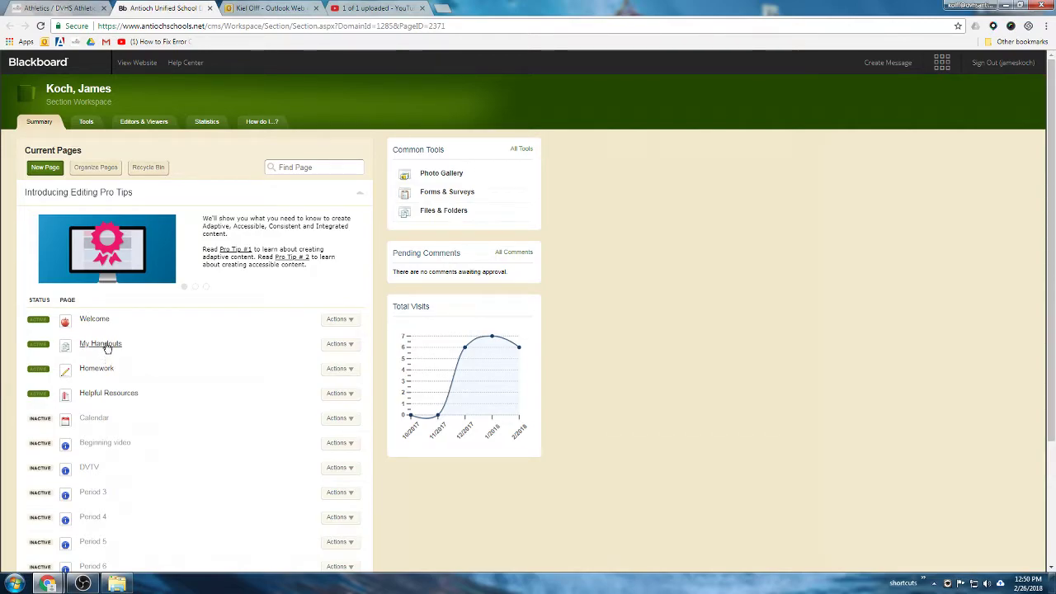
Toggle the Beginning video page active and back to inactive, then open the My Handouts editor.
{"action": "scroll", "coordinate": [111, 452], "scroll_direction": "down", "scroll_amount": 3}
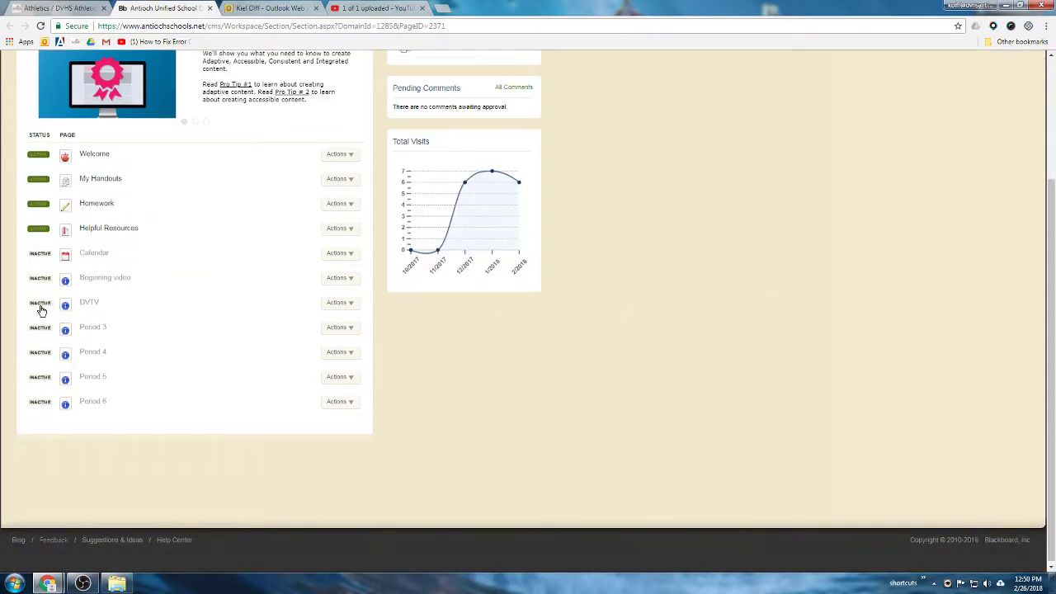
{"action": "left_click", "coordinate": [43, 278]}
{"action": "left_click", "coordinate": [46, 282]}
{"action": "left_click", "coordinate": [91, 182]}
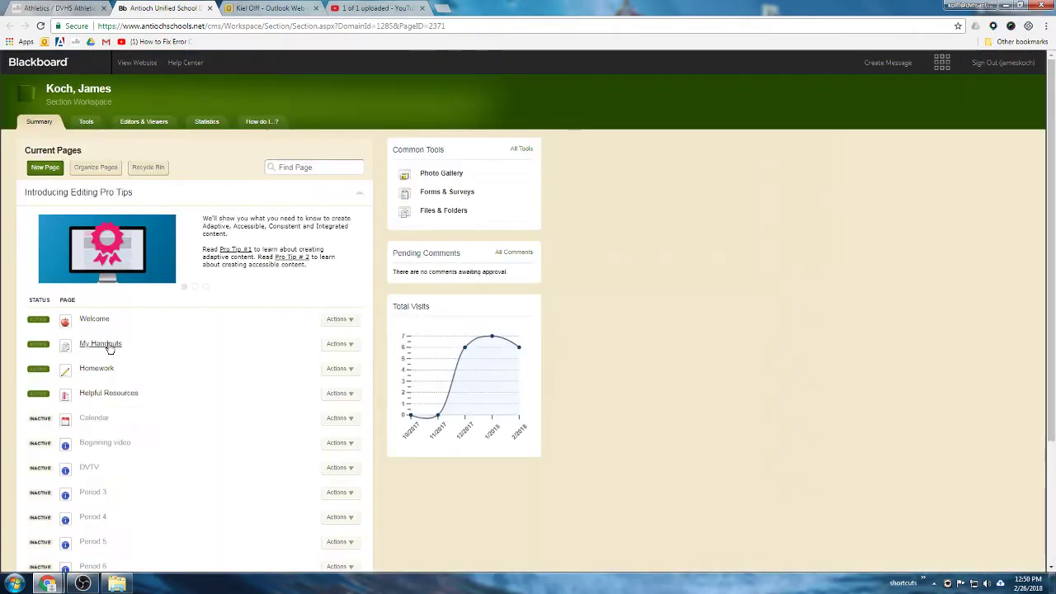
{"action": "left_click", "coordinate": [105, 345]}
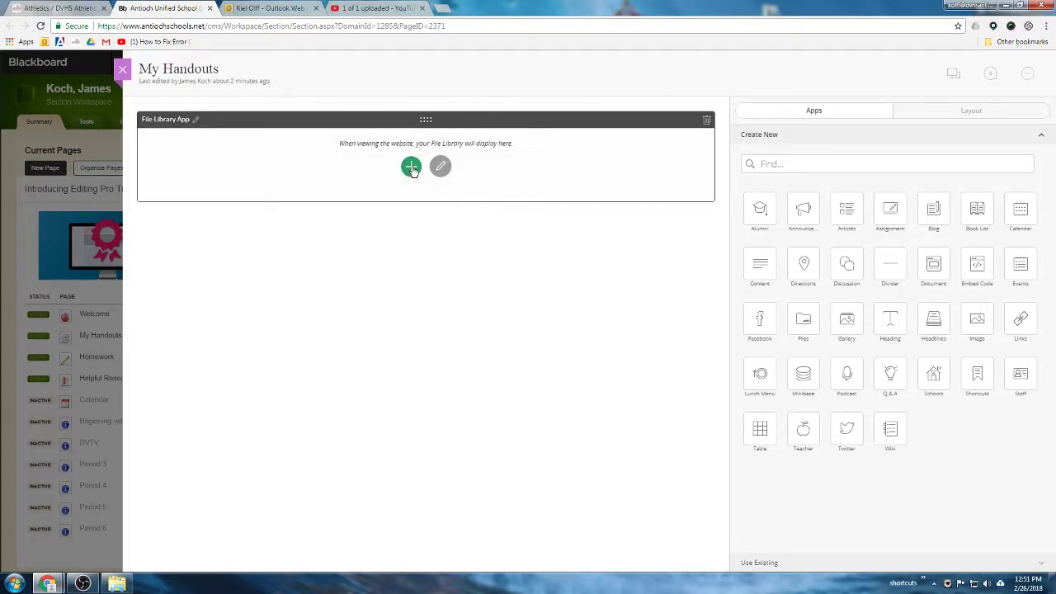
Add a new File Library entry titled 'Story board template'.
{"action": "left_click", "coordinate": [412, 169]}
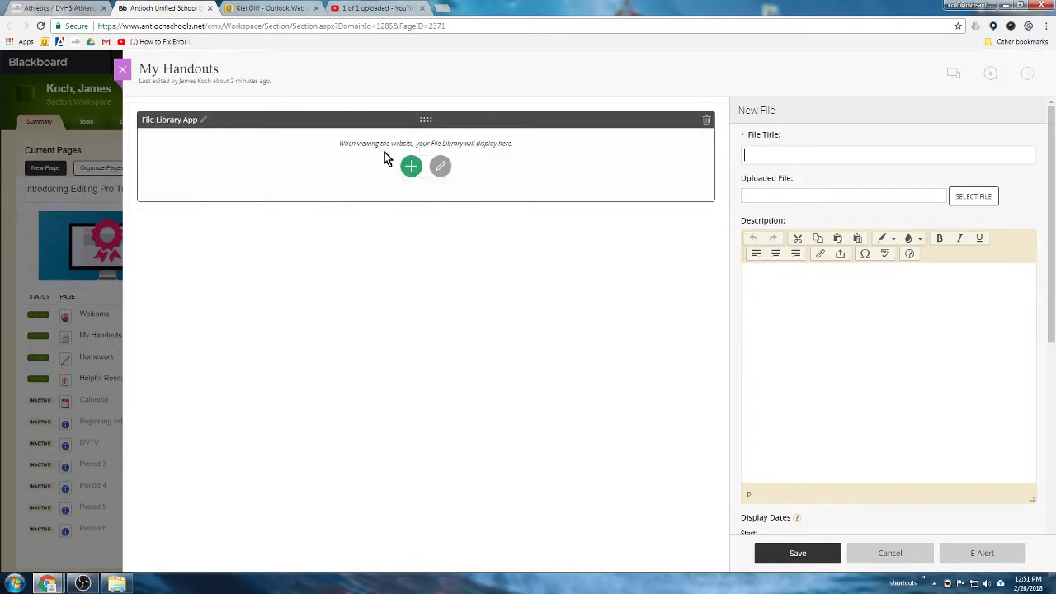
{"action": "left_click", "coordinate": [782, 157]}
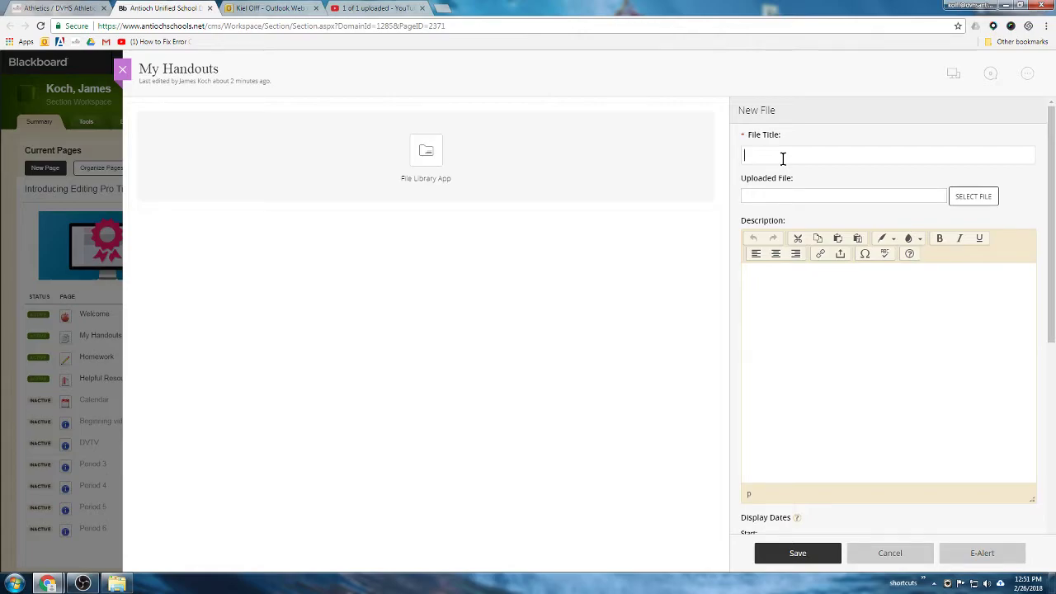
{"action": "type", "text": "Story board template"}
Choose 16_9 storyboard.pdf from the Desktop as the entry's upload file.
{"action": "left_click", "coordinate": [973, 203]}
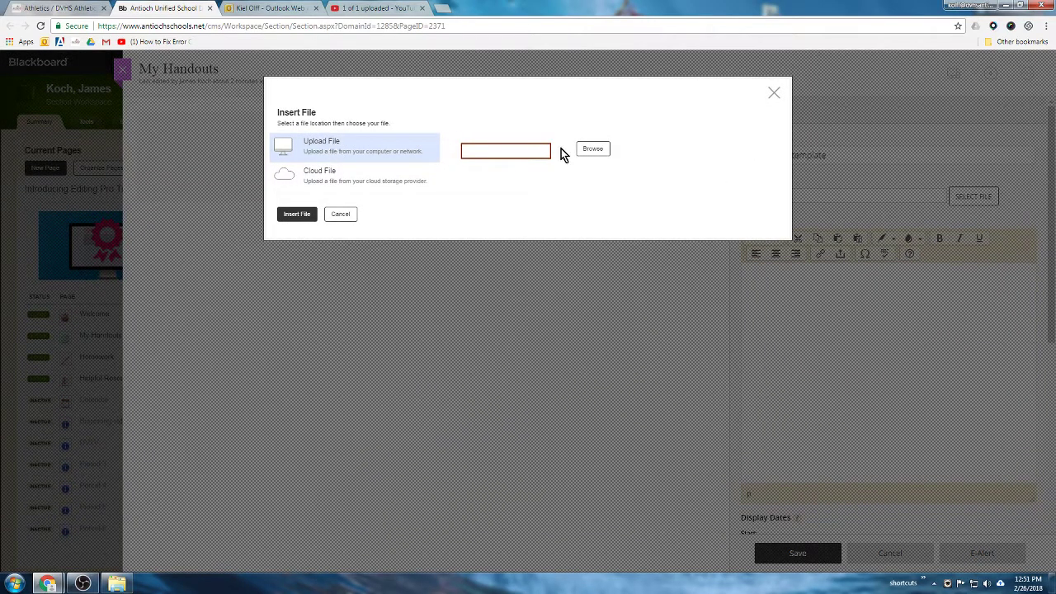
{"action": "left_click", "coordinate": [592, 148]}
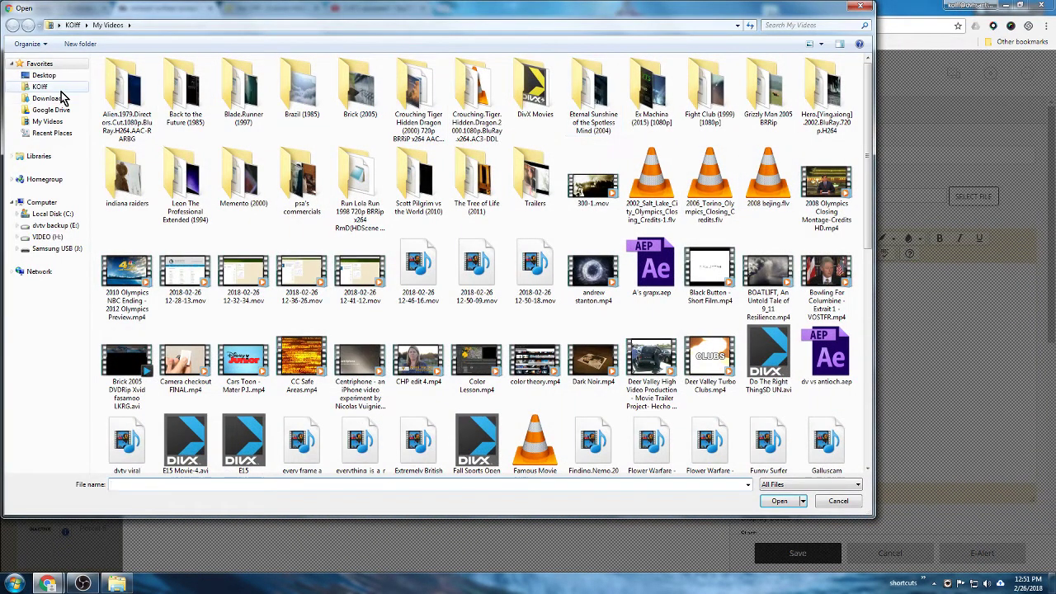
{"action": "left_click", "coordinate": [44, 75]}
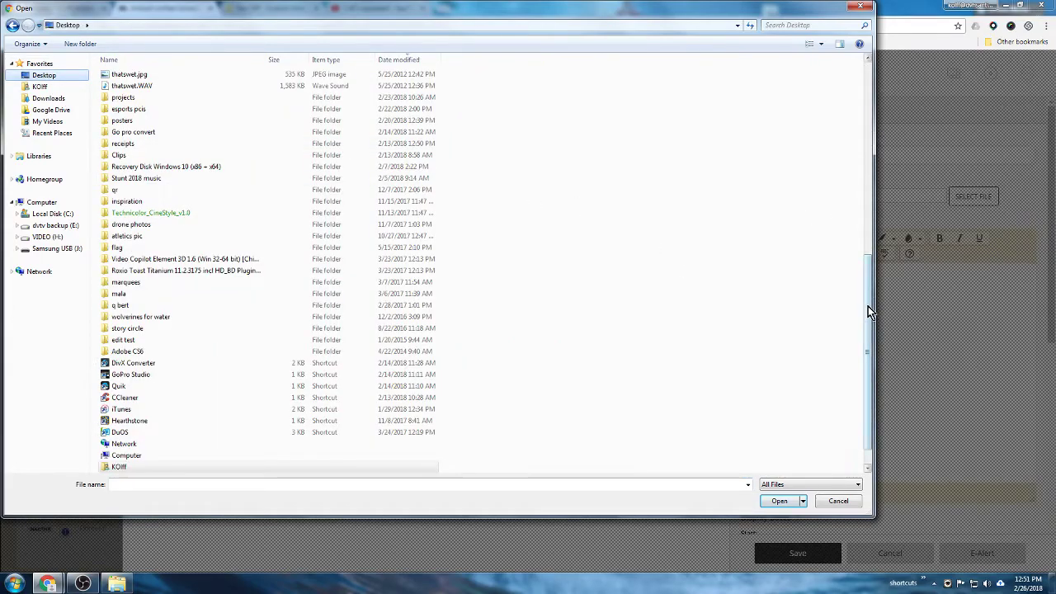
{"action": "left_click_drag", "start_coordinate": [868, 306], "coordinate": [866, 157]}
{"action": "left_click", "coordinate": [202, 309]}
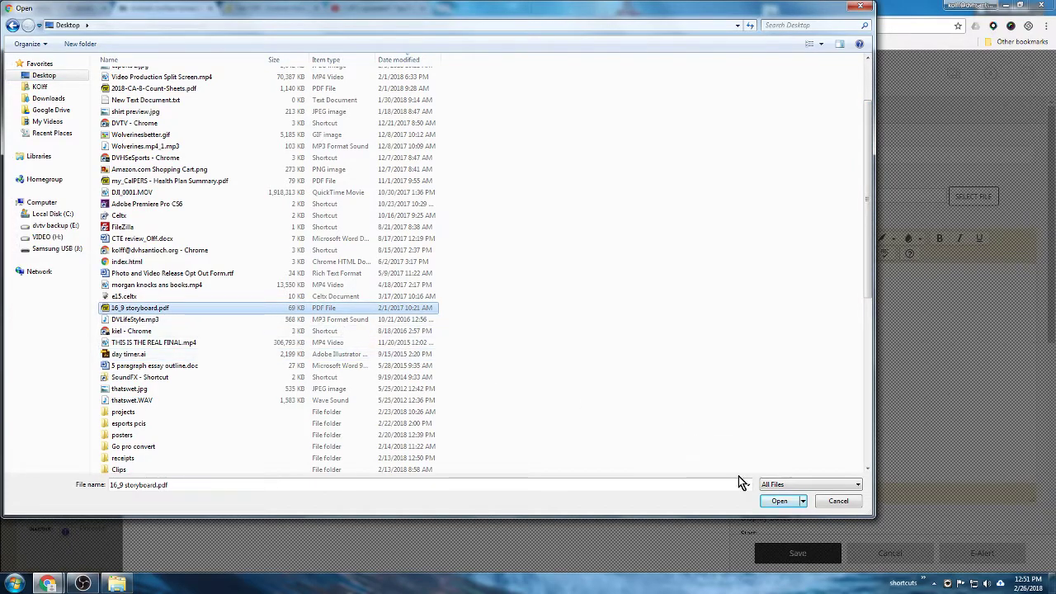
{"action": "left_click", "coordinate": [781, 500]}
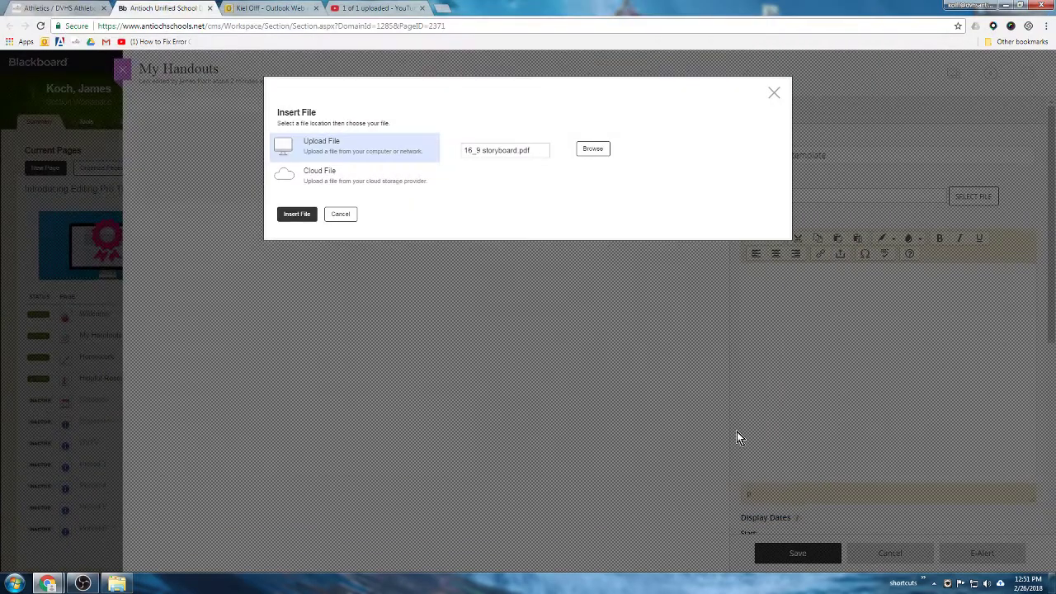
Insert the PDF and describe it as 'Use this template when creating storyboards. Print at home.'.
{"action": "left_click", "coordinate": [293, 214]}
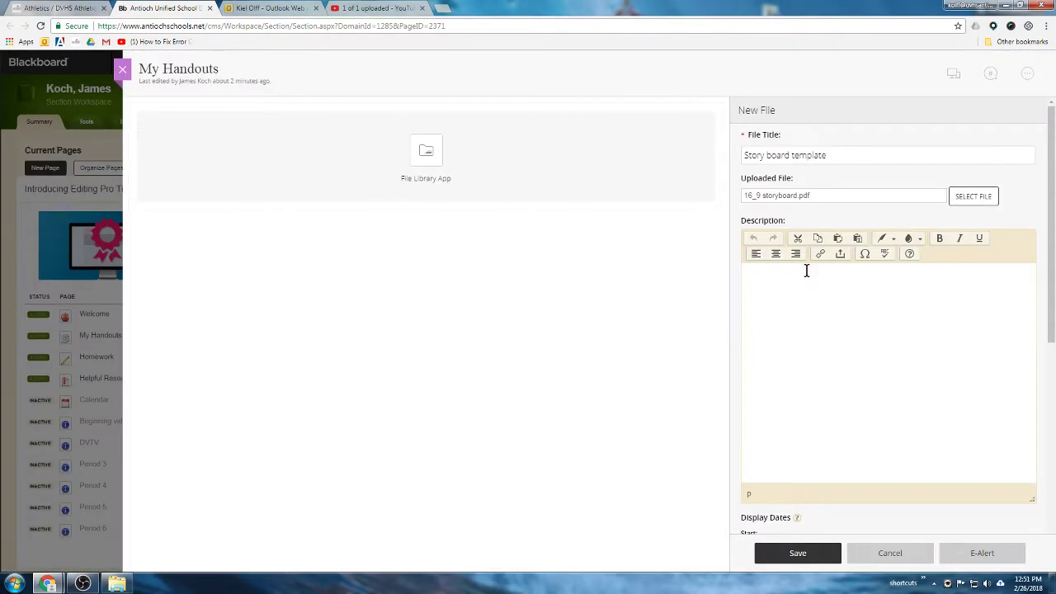
{"action": "type", "text": "use this template when creating storyboard s"}
{"action": "key", "text": "BackSpace"}
{"action": "key", "text": "BackSpace"}
{"action": "type", "text": "s. Print at home"}
{"action": "key", "text": "Home"}
{"action": "key", "text": "Delete"}
{"action": "type", "text": "U"}
{"action": "left_click", "coordinate": [951, 292]}
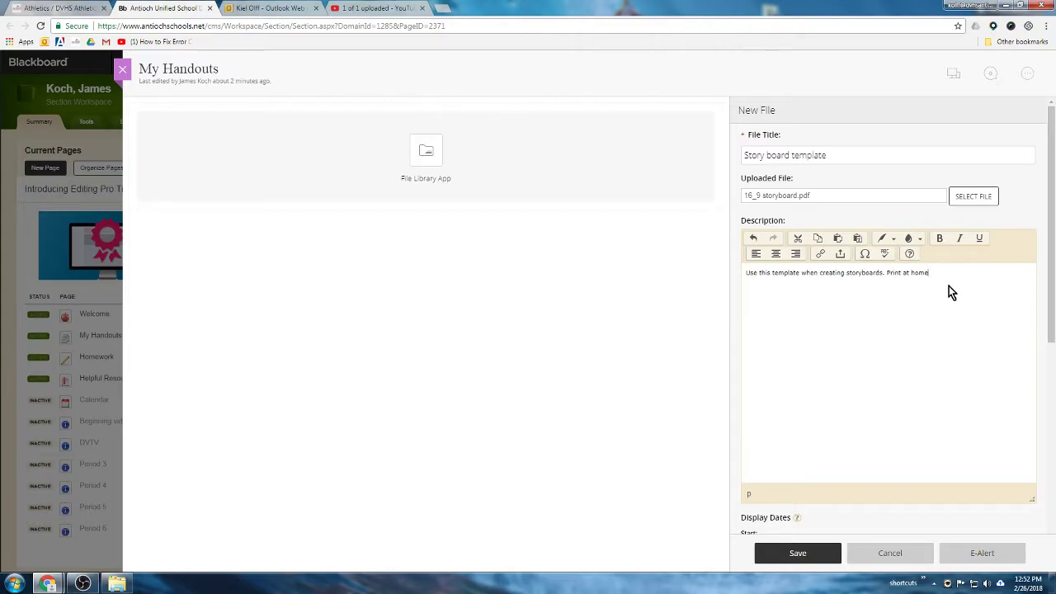
{"action": "type", "text": "."}
Leave the display dates and tags blank and save the storyboard file entry.
{"action": "scroll", "coordinate": [779, 494], "scroll_direction": "down", "scroll_amount": 2}
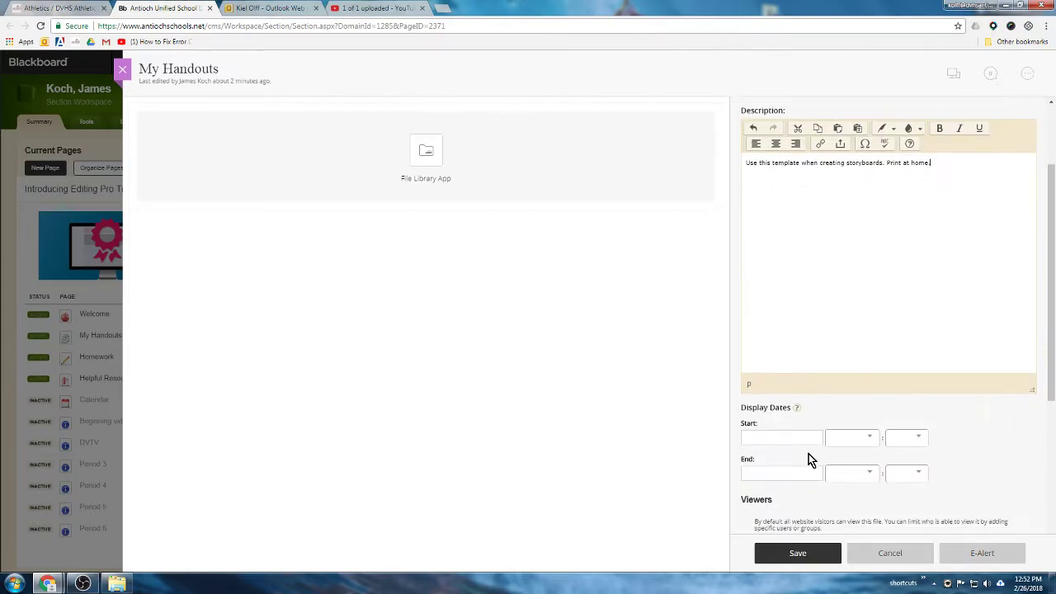
{"action": "left_click", "coordinate": [797, 436]}
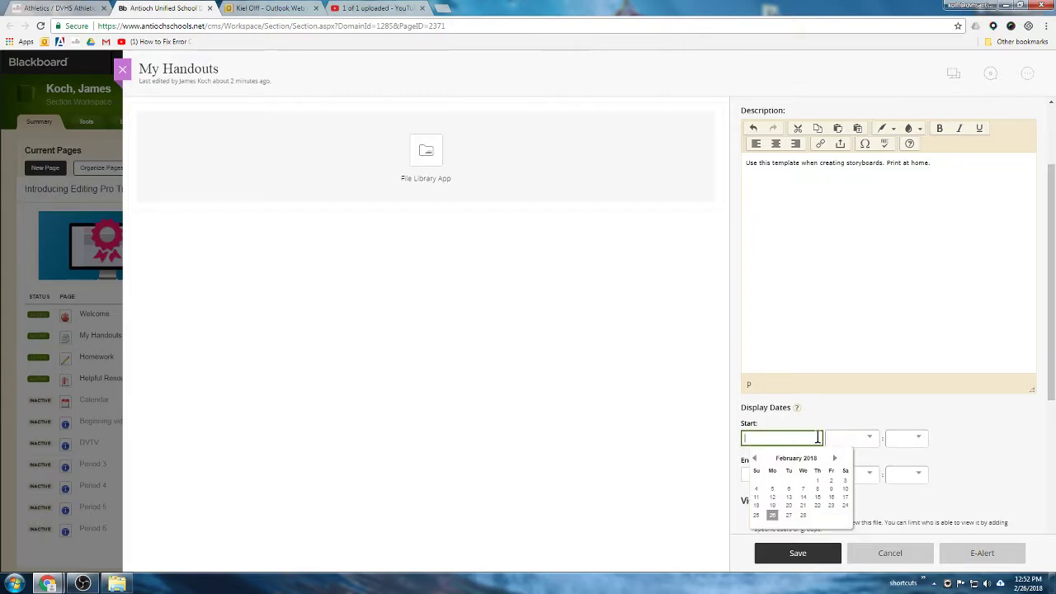
{"action": "scroll", "coordinate": [818, 437], "scroll_direction": "down", "scroll_amount": 3}
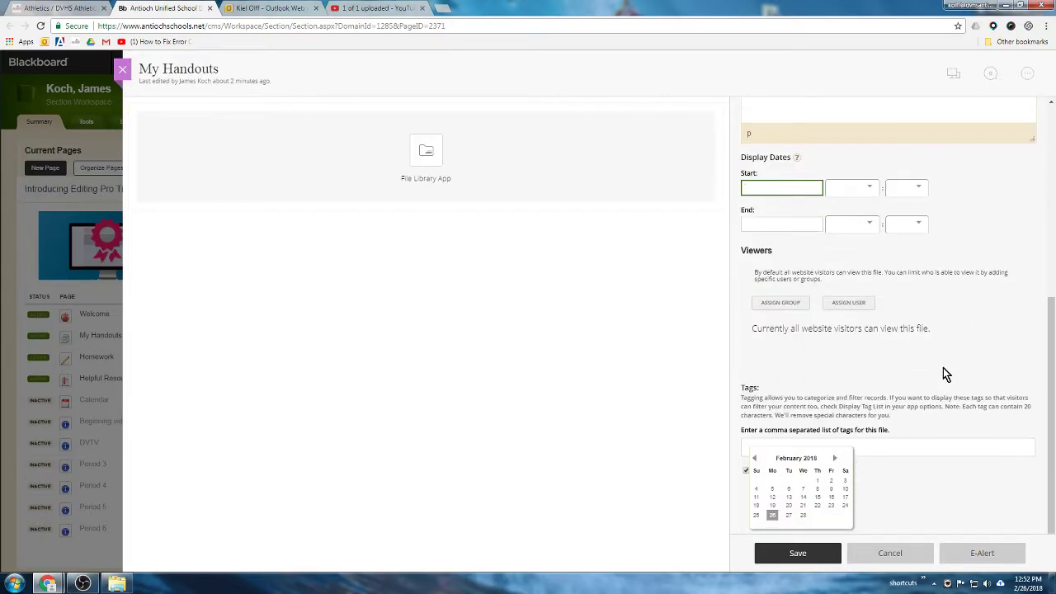
{"action": "left_click", "coordinate": [891, 373]}
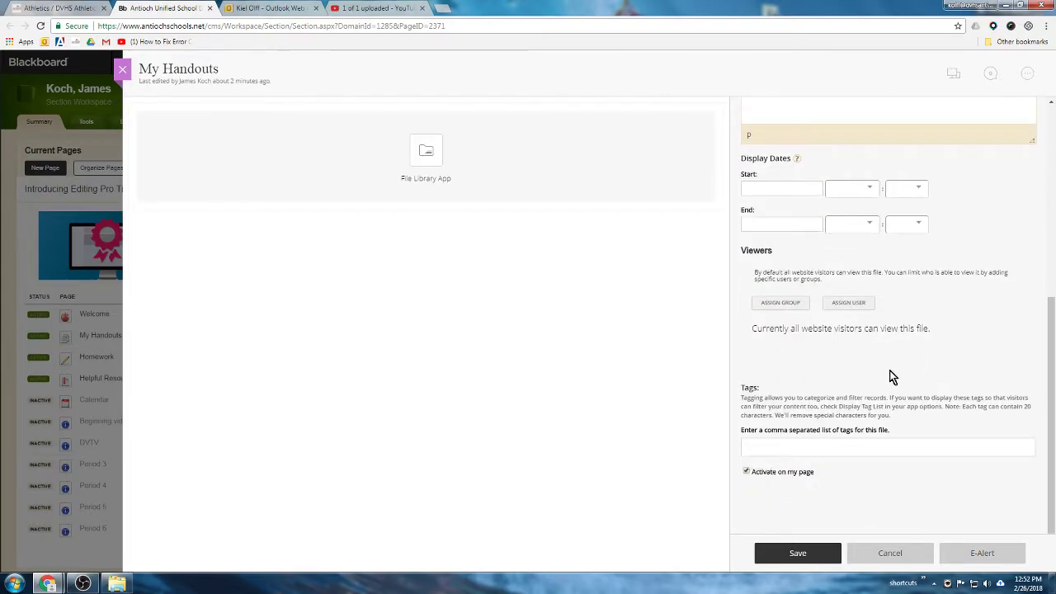
{"action": "left_click", "coordinate": [785, 442]}
{"action": "scroll", "coordinate": [785, 443], "scroll_direction": "up", "scroll_amount": 4}
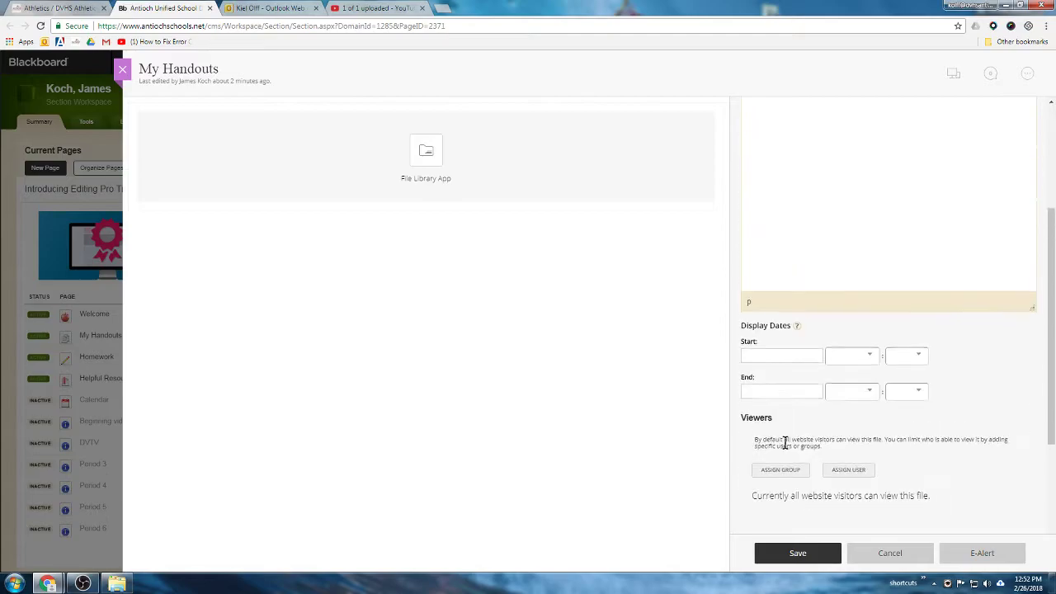
{"action": "scroll", "coordinate": [787, 424], "scroll_direction": "down", "scroll_amount": 4}
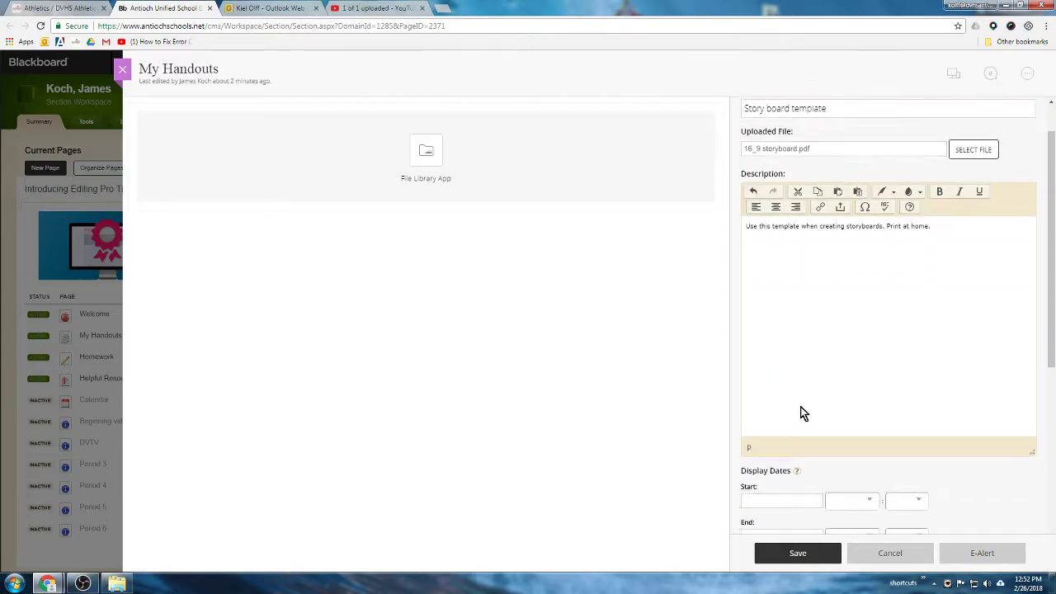
{"action": "left_click", "coordinate": [794, 554]}
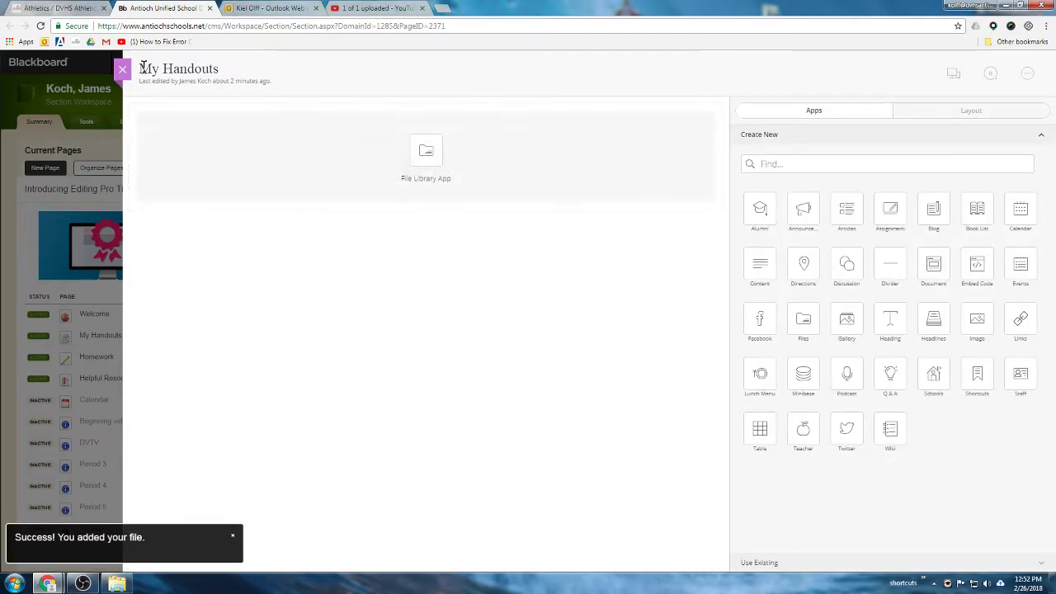
View the published My Handouts page from the teacher's Welcome page.
{"action": "left_click", "coordinate": [72, 9]}
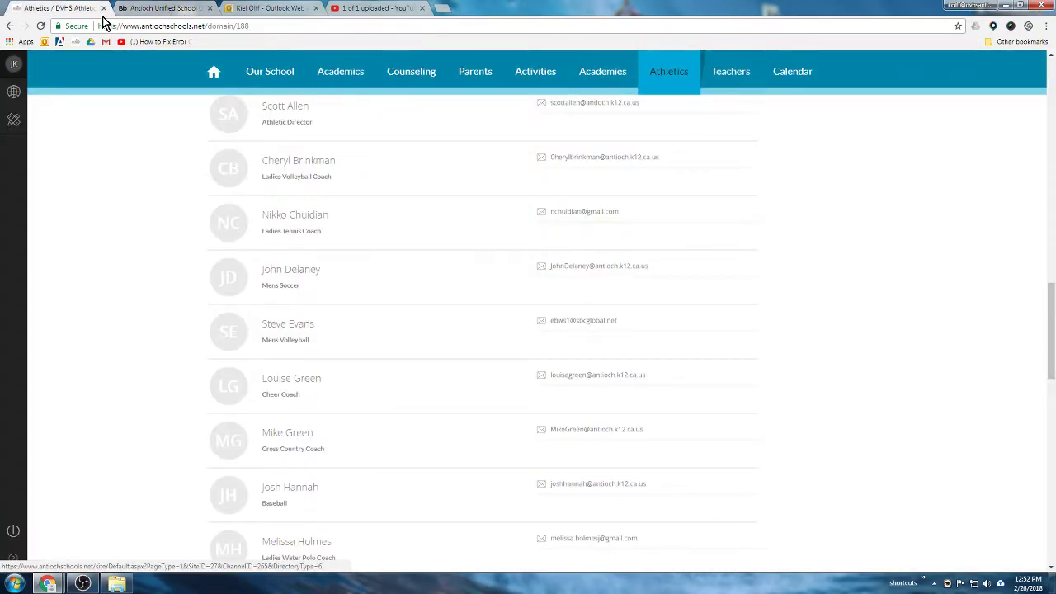
{"action": "left_click", "coordinate": [10, 28]}
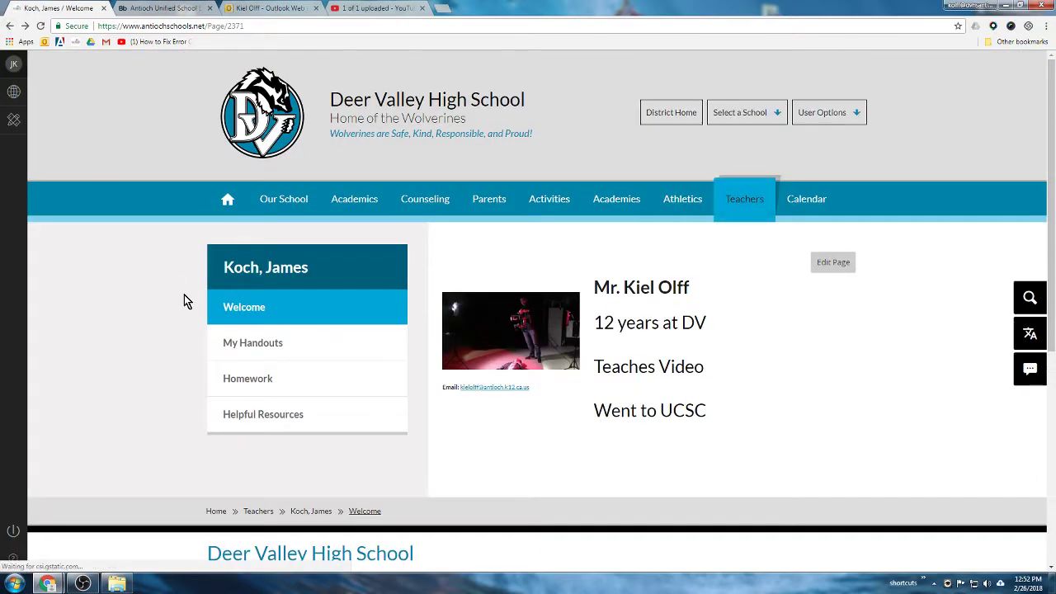
{"action": "left_click", "coordinate": [241, 341]}
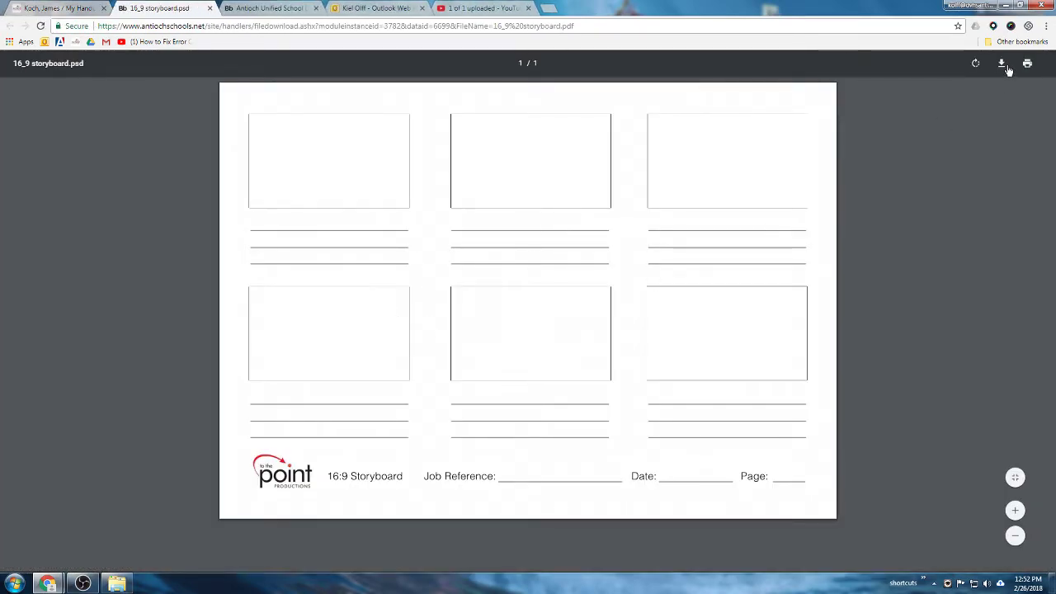
Preview the storyboard template PDF, close it, and return to the My Handouts editor.
{"action": "left_click", "coordinate": [72, 8]}
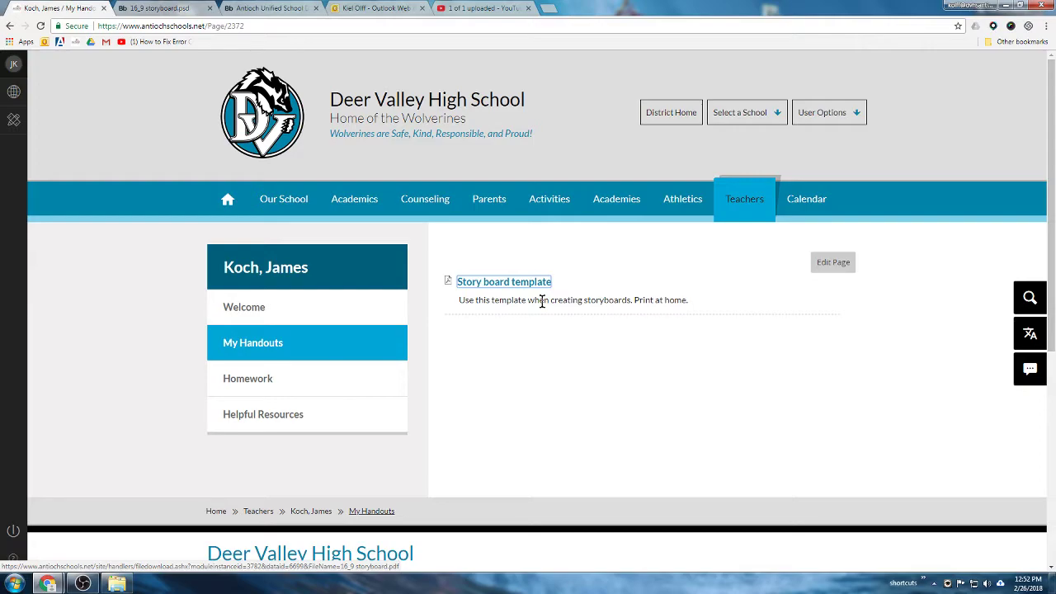
{"action": "left_click", "coordinate": [168, 8]}
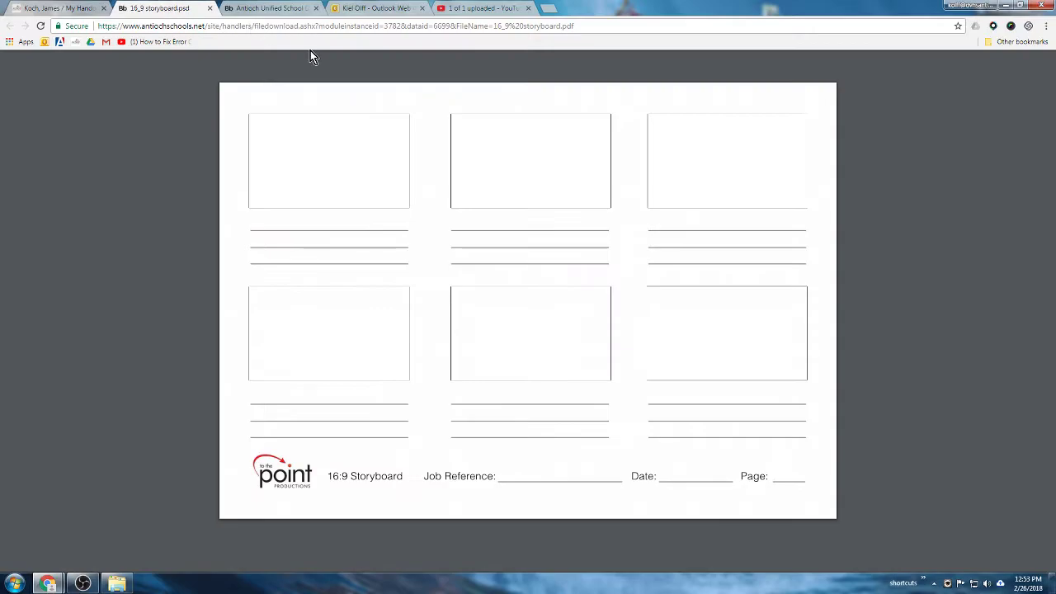
{"action": "left_click", "coordinate": [210, 8]}
{"action": "left_click", "coordinate": [162, 8]}
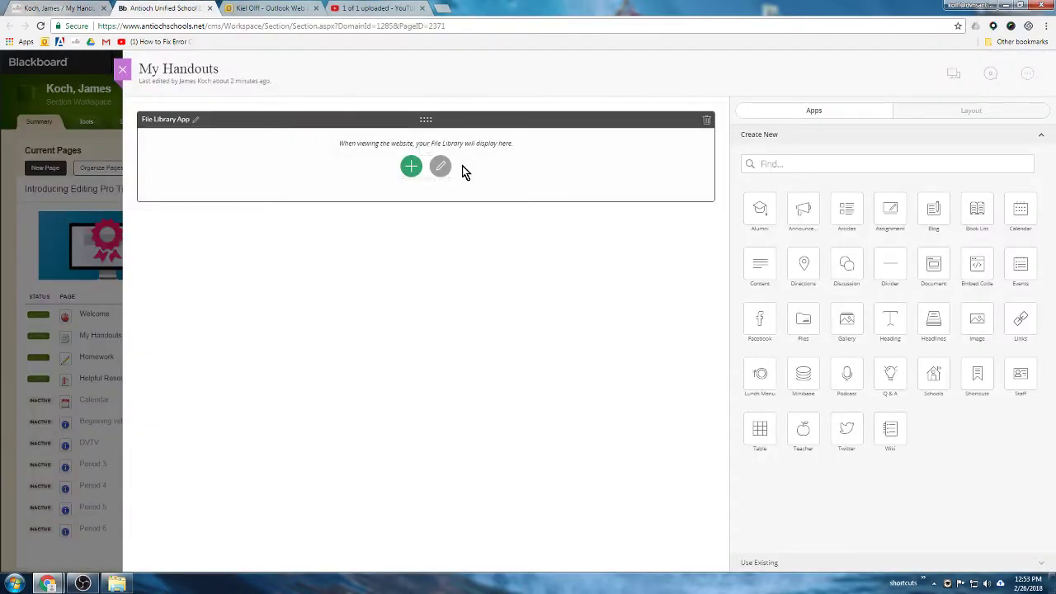
Add a 'Class Syllabus' entry and pick Course Syllabus OLD.docx from Google Drive's Handouts folder.
{"action": "left_click", "coordinate": [410, 166]}
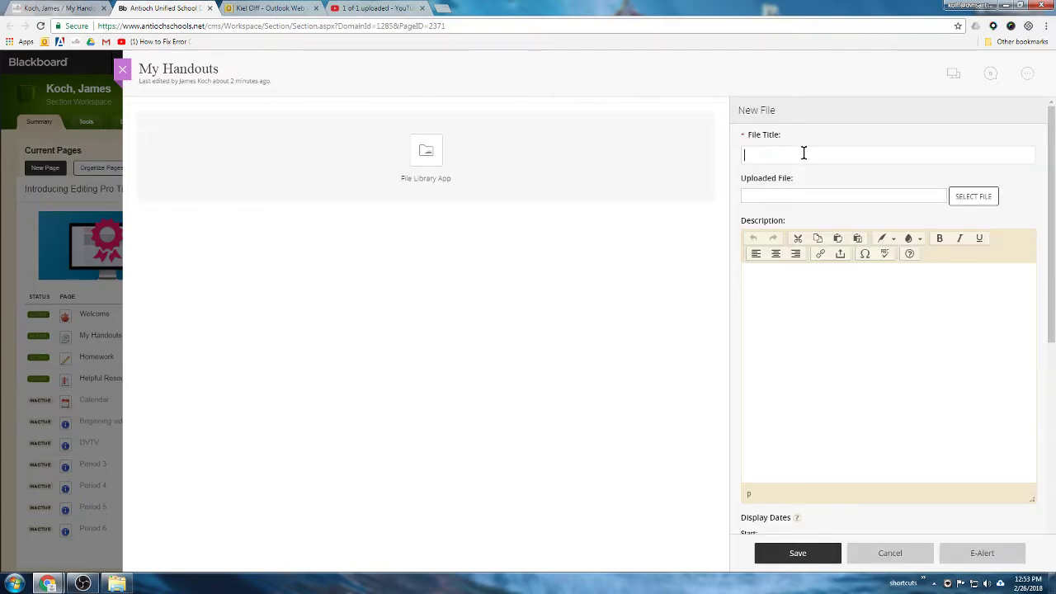
{"action": "type", "text": "Class Syllabus"}
{"action": "left_click", "coordinate": [970, 196]}
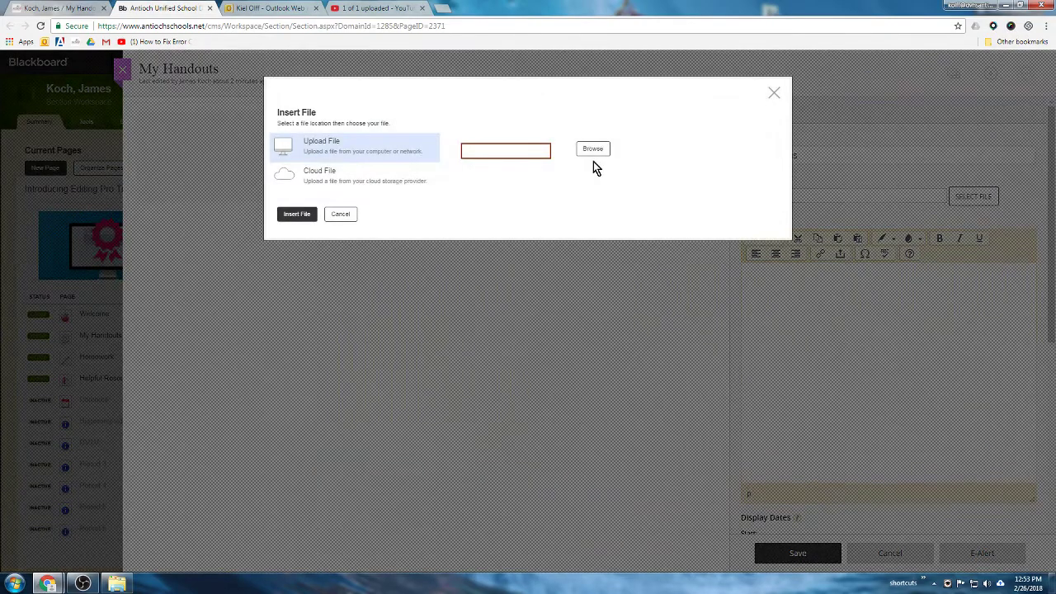
{"action": "left_click", "coordinate": [592, 148]}
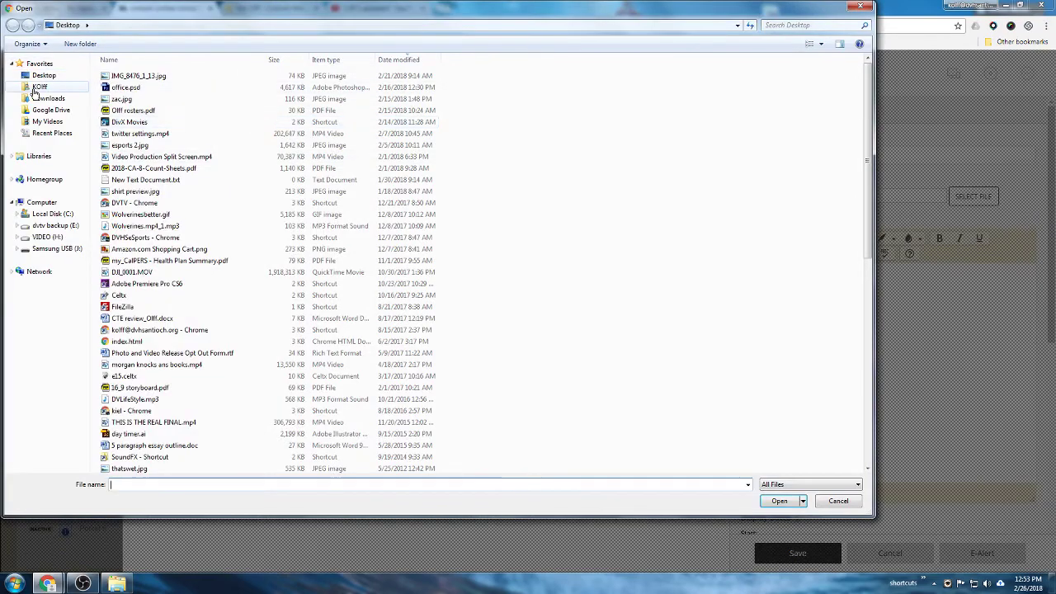
{"action": "left_click", "coordinate": [39, 87]}
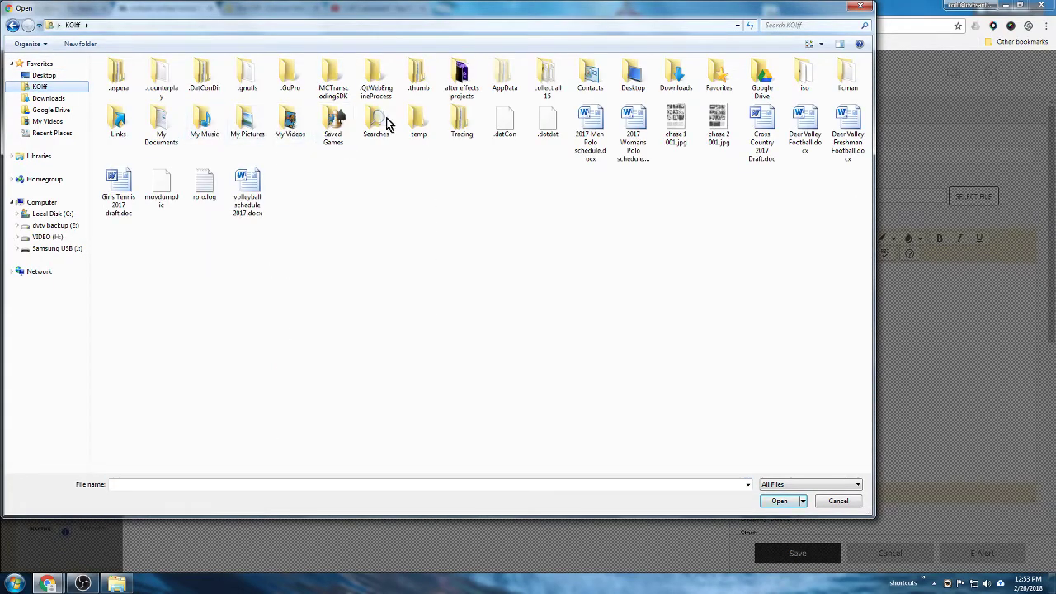
{"action": "double_click", "coordinate": [761, 87]}
{"action": "scroll", "coordinate": [276, 245], "scroll_direction": "down", "scroll_amount": 2}
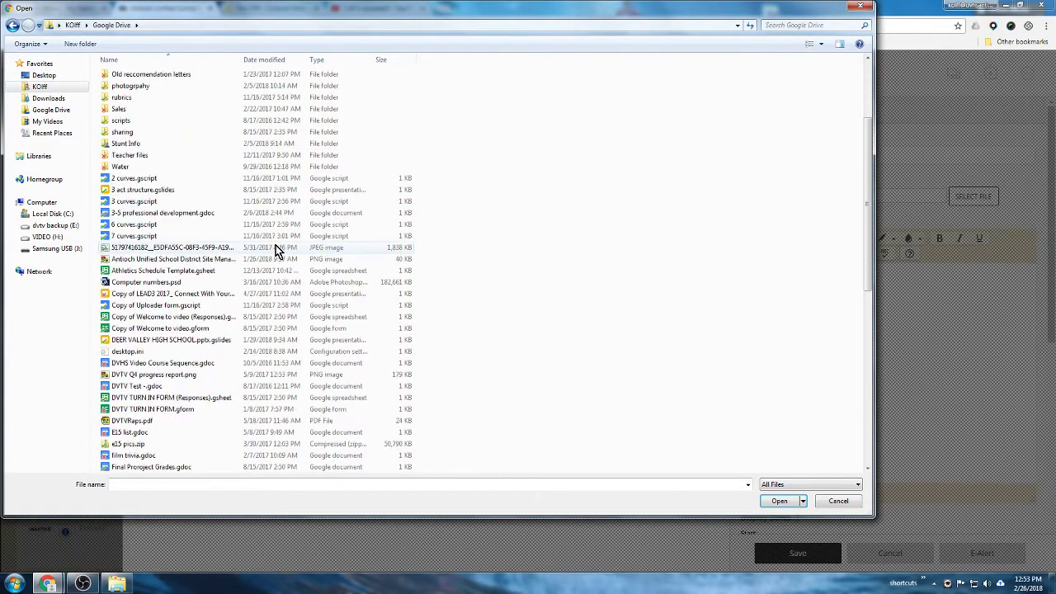
{"action": "scroll", "coordinate": [276, 245], "scroll_direction": "up", "scroll_amount": 4}
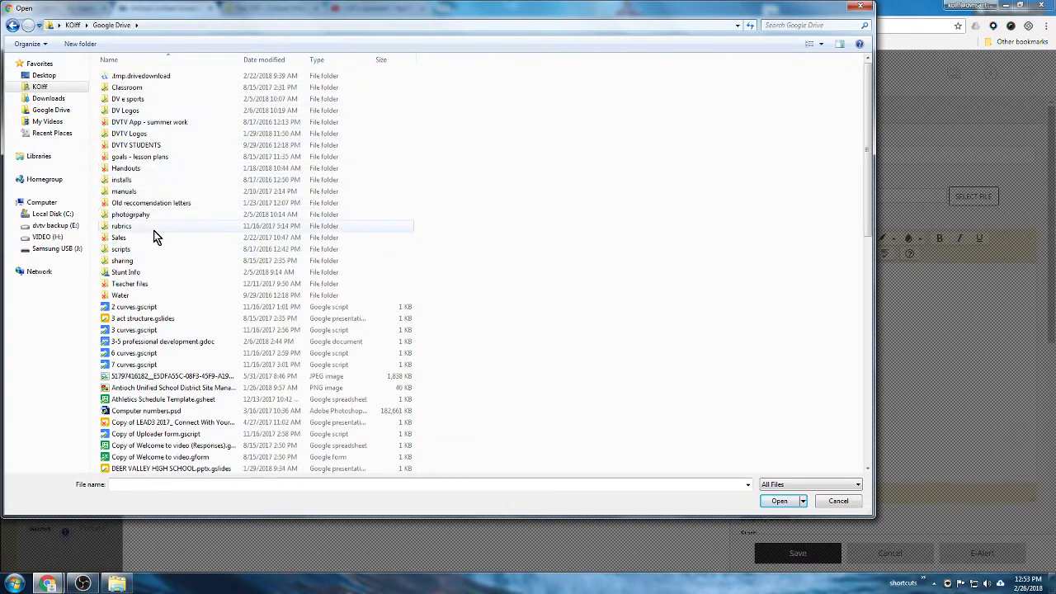
{"action": "double_click", "coordinate": [158, 169]}
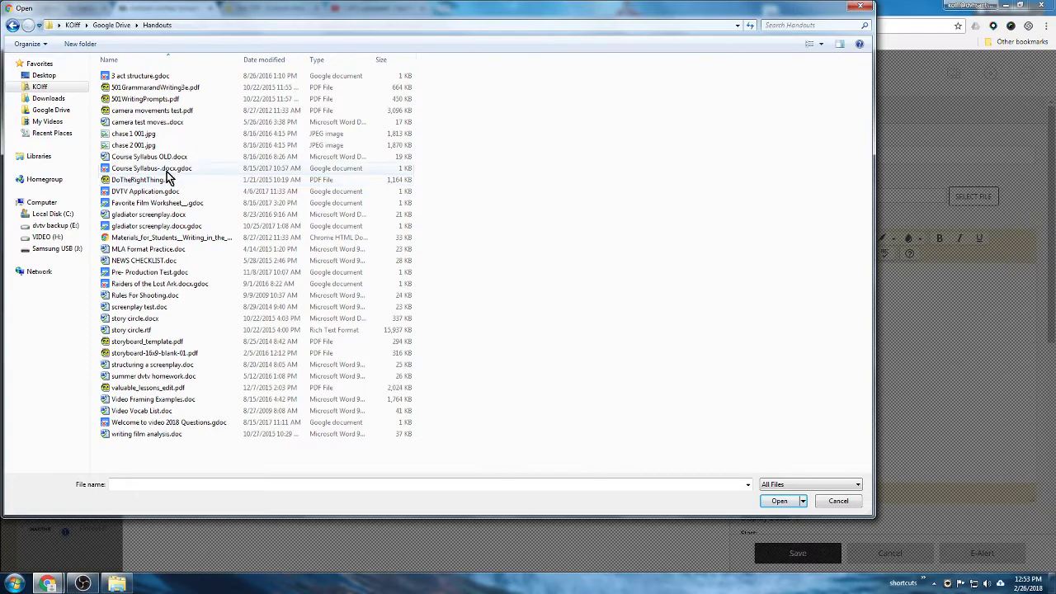
{"action": "left_click", "coordinate": [178, 156]}
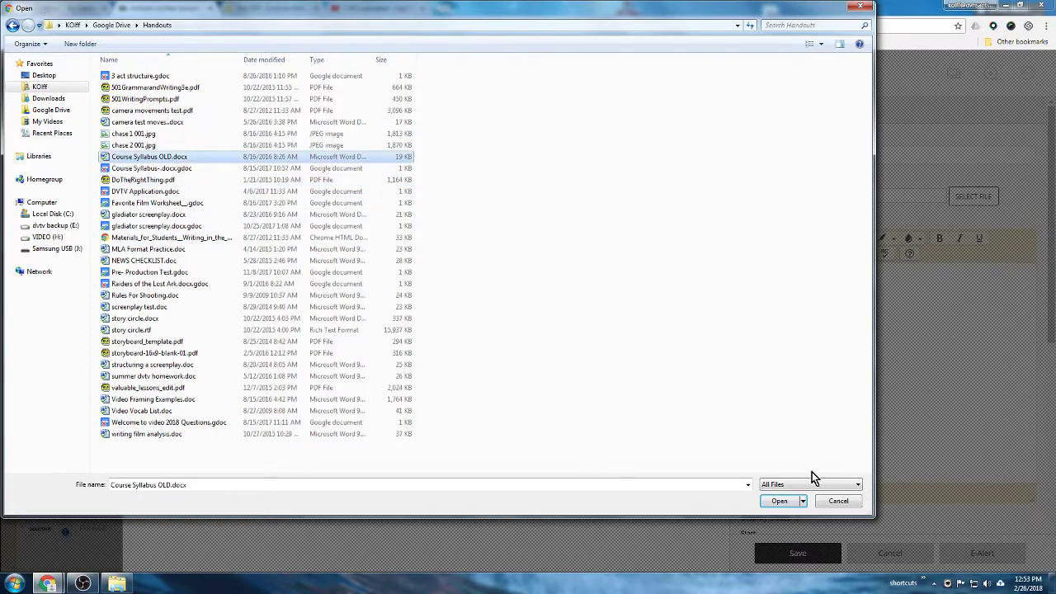
{"action": "left_click", "coordinate": [780, 501]}
Insert the syllabus file with the description 'Please sign and return' and view the live page.
{"action": "left_click", "coordinate": [290, 216]}
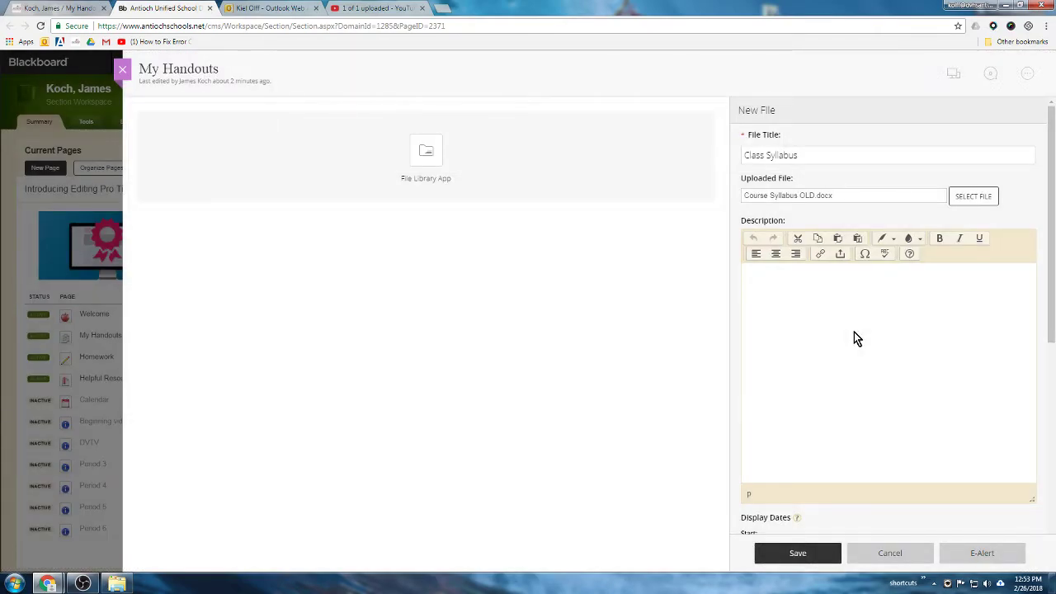
{"action": "left_click", "coordinate": [854, 338]}
{"action": "type", "text": "Please S"}
{"action": "type", "text": "ign"}
{"action": "key", "text": "BackSpace"}
{"action": "key", "text": "BackSpace"}
{"action": "key", "text": "BackSpace"}
{"action": "key", "text": "BackSpace"}
{"action": "key", "text": "BackSpace"}
{"action": "type", "text": "sig"}
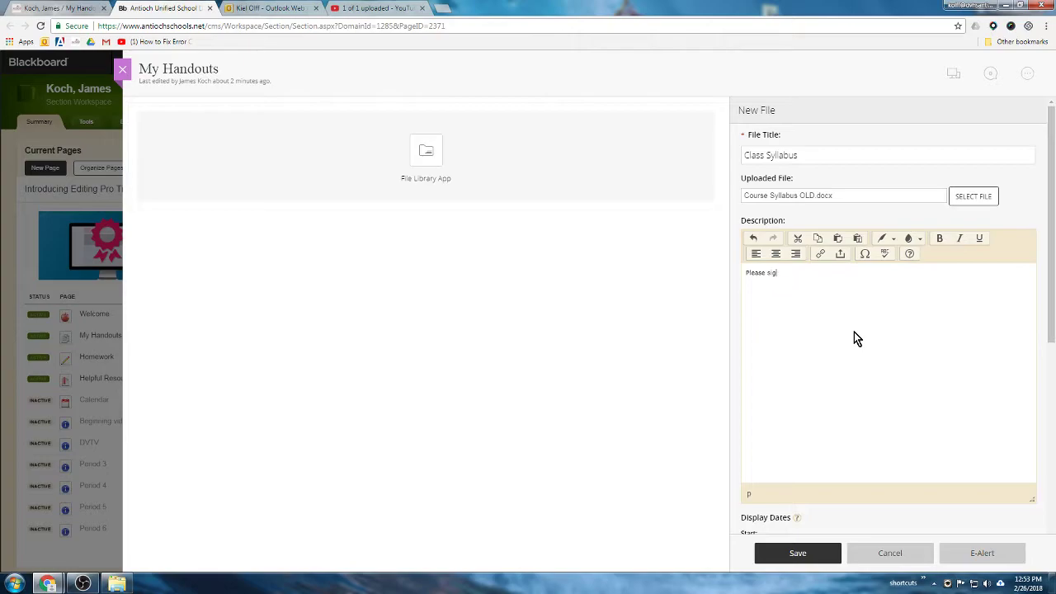
{"action": "type", "text": "n and return"}
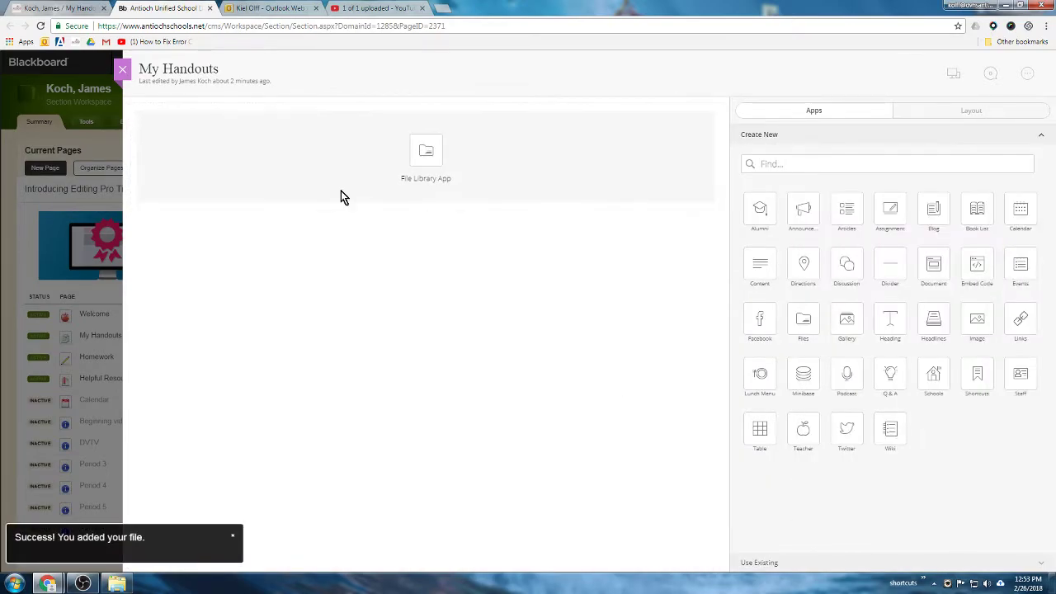
{"action": "left_click", "coordinate": [96, 7]}
{"action": "left_click", "coordinate": [39, 26]}
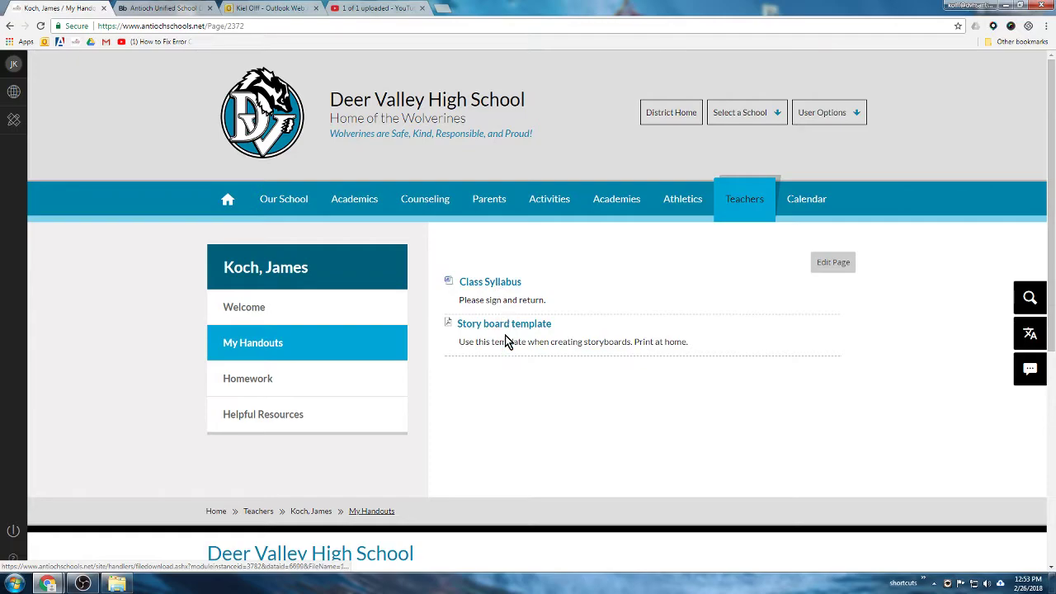
{"action": "left_click", "coordinate": [161, 7]}
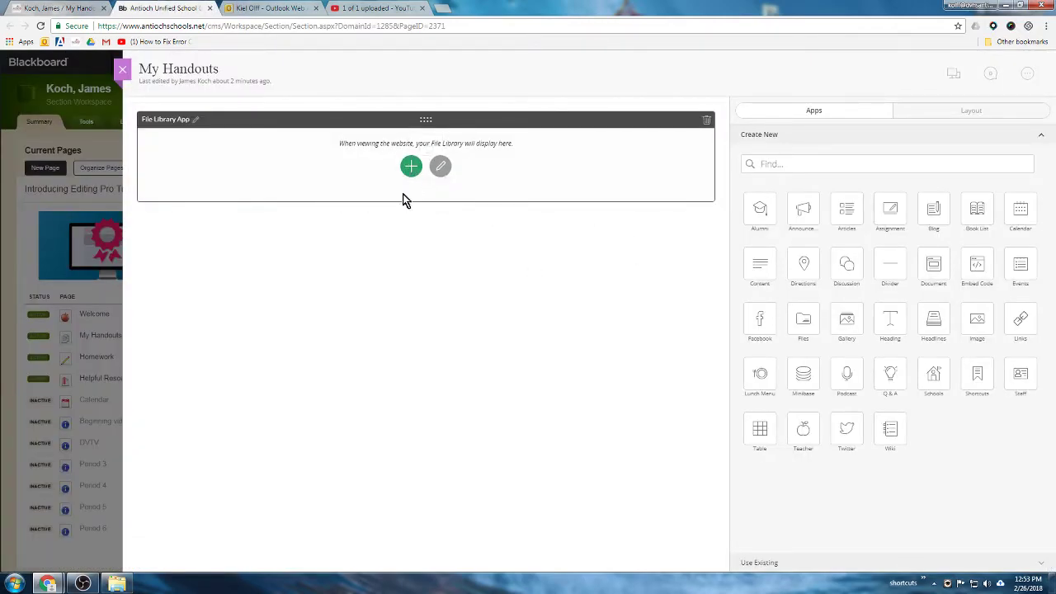
Toggle Class Syllabus status, then move Story board template above Class Syllabus and save the order.
{"action": "left_click", "coordinate": [441, 168]}
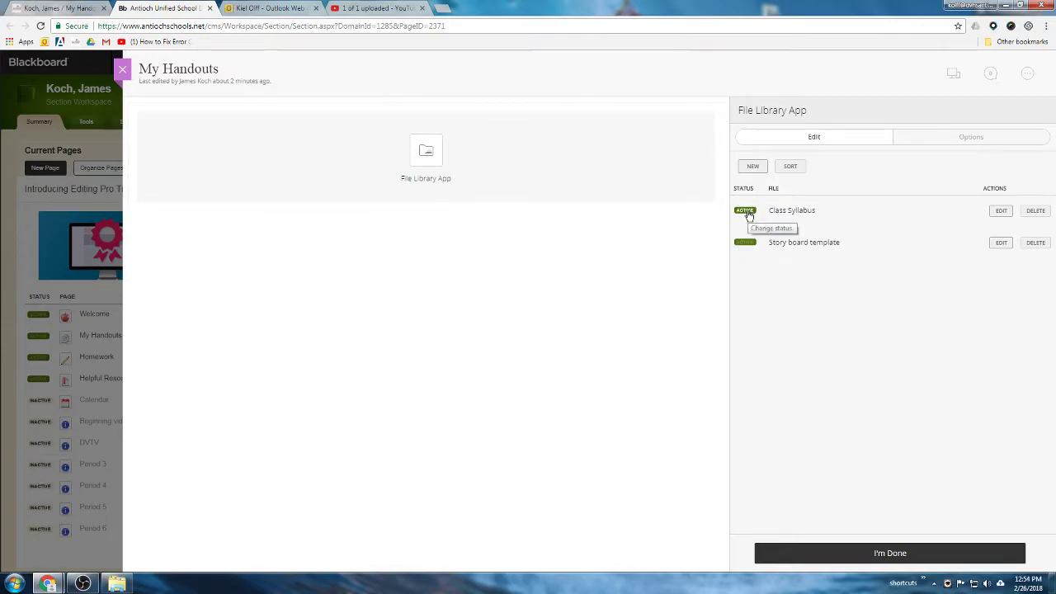
{"action": "left_click", "coordinate": [746, 211]}
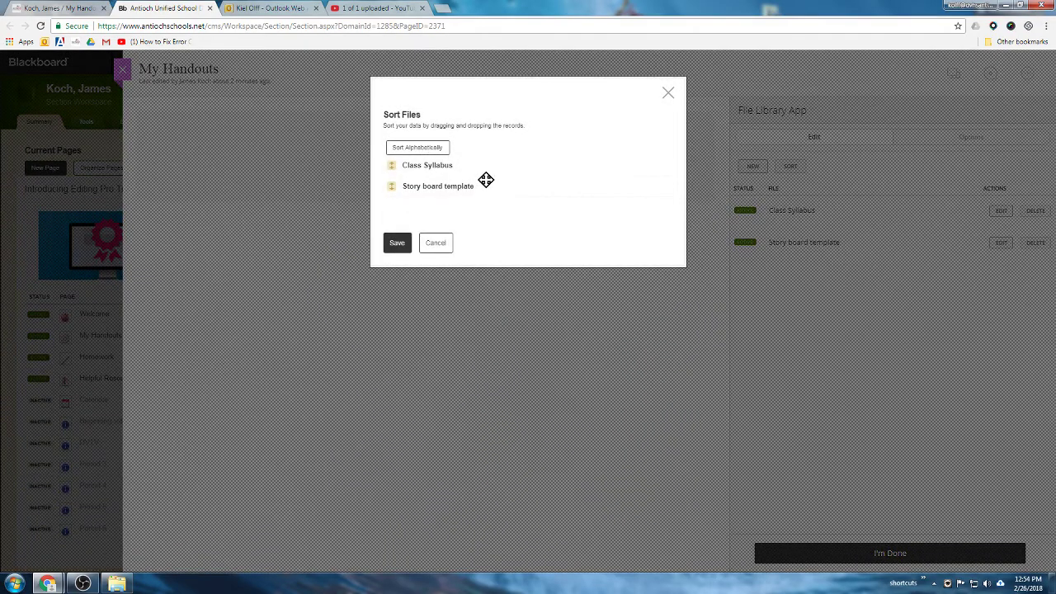
{"action": "left_click_drag", "start_coordinate": [488, 169], "coordinate": [487, 159]}
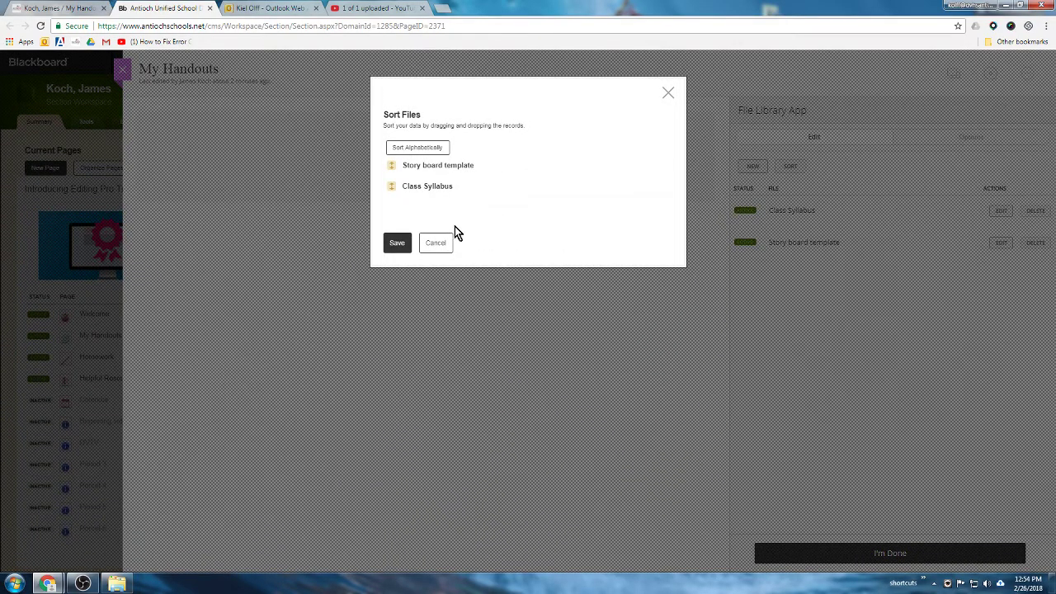
{"action": "left_click", "coordinate": [396, 244]}
Select the Record Limit value of 10 in the File Library's options.
{"action": "left_click", "coordinate": [961, 140]}
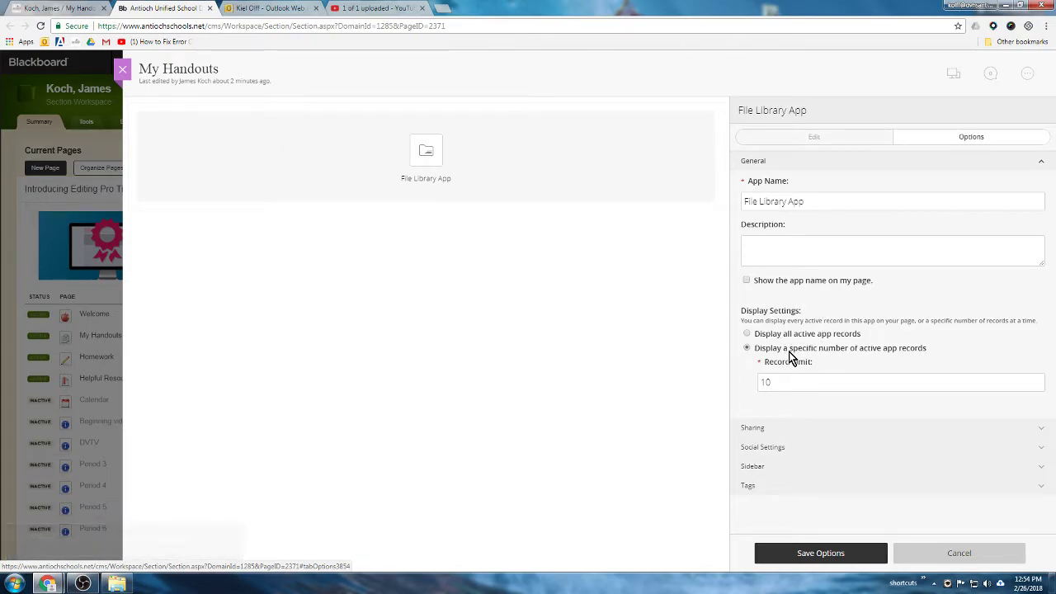
{"action": "double_click", "coordinate": [811, 387]}
{"action": "left_click", "coordinate": [801, 384]}
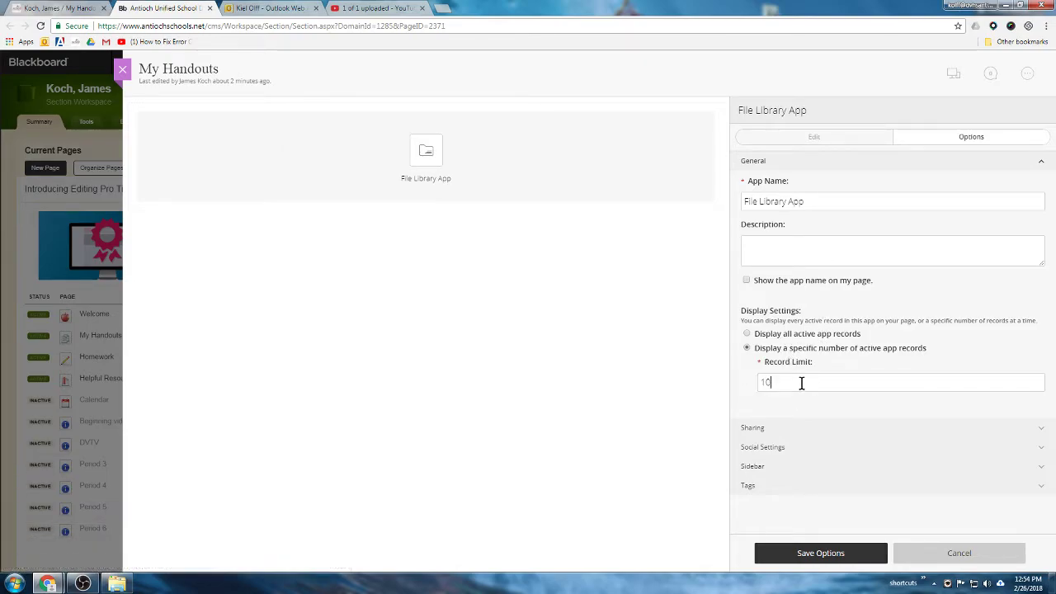
Delete the Class Syllabus file, confirm, and finish editing the File Library.
{"action": "left_click", "coordinate": [858, 138]}
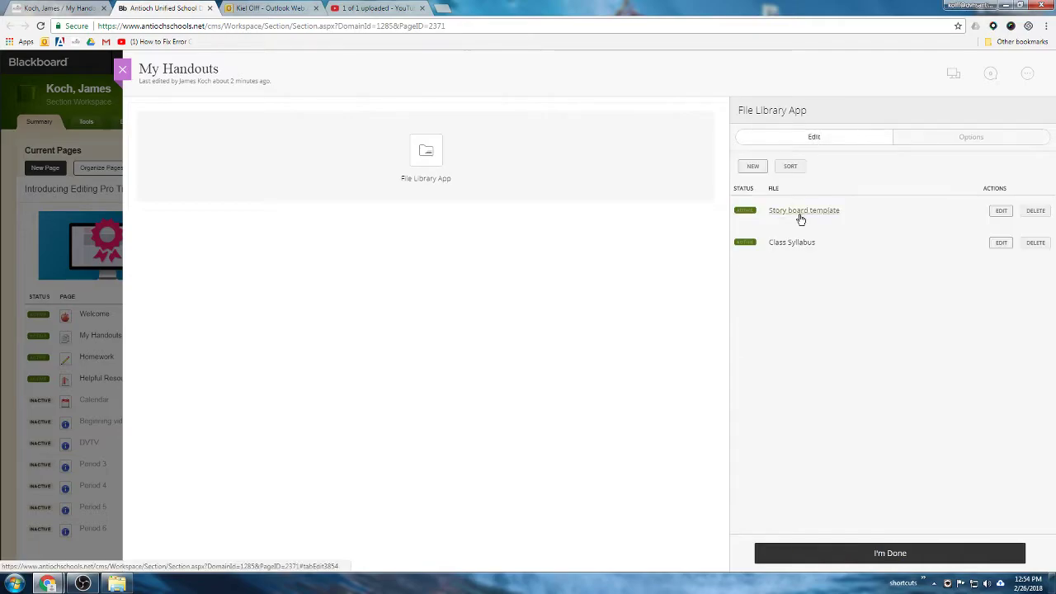
{"action": "left_click", "coordinate": [1034, 243]}
{"action": "left_click", "coordinate": [505, 308]}
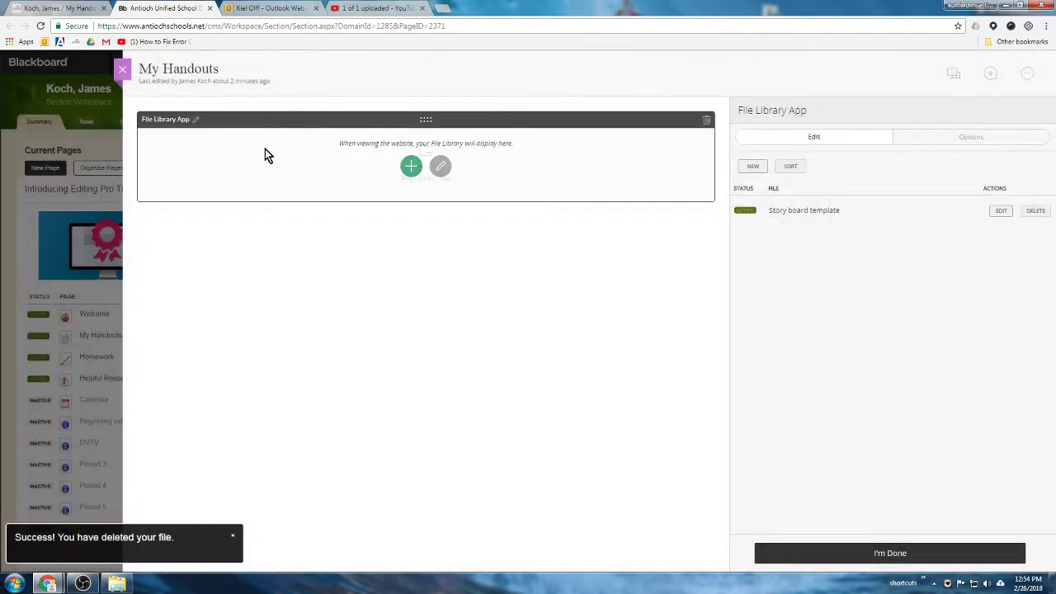
{"action": "left_click", "coordinate": [873, 554]}
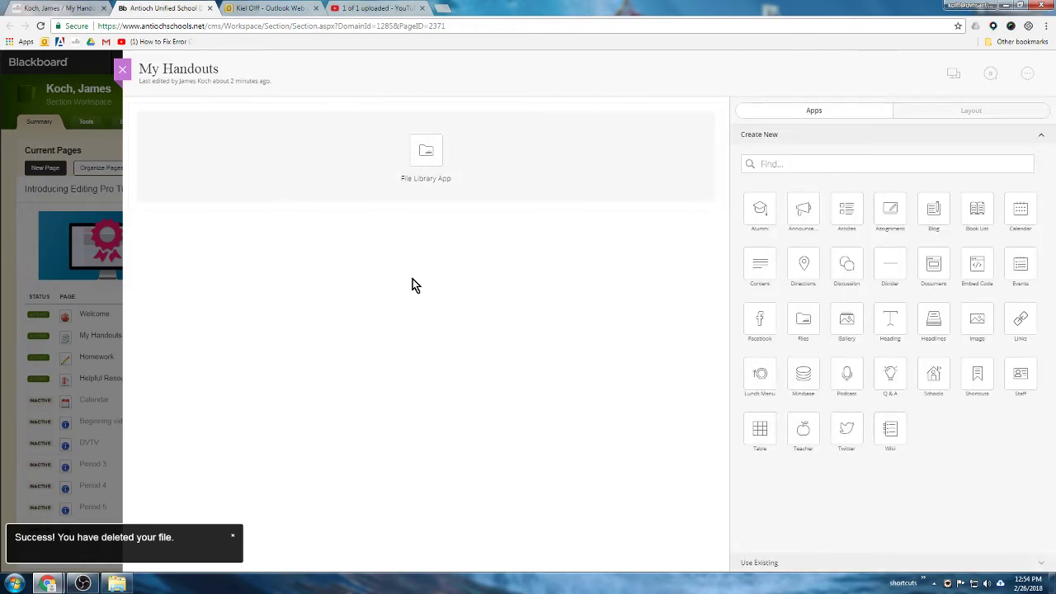
Reload the live My Handouts page to confirm only Story board template remains, then resume editing.
{"action": "left_click", "coordinate": [48, 8]}
{"action": "left_click", "coordinate": [40, 26]}
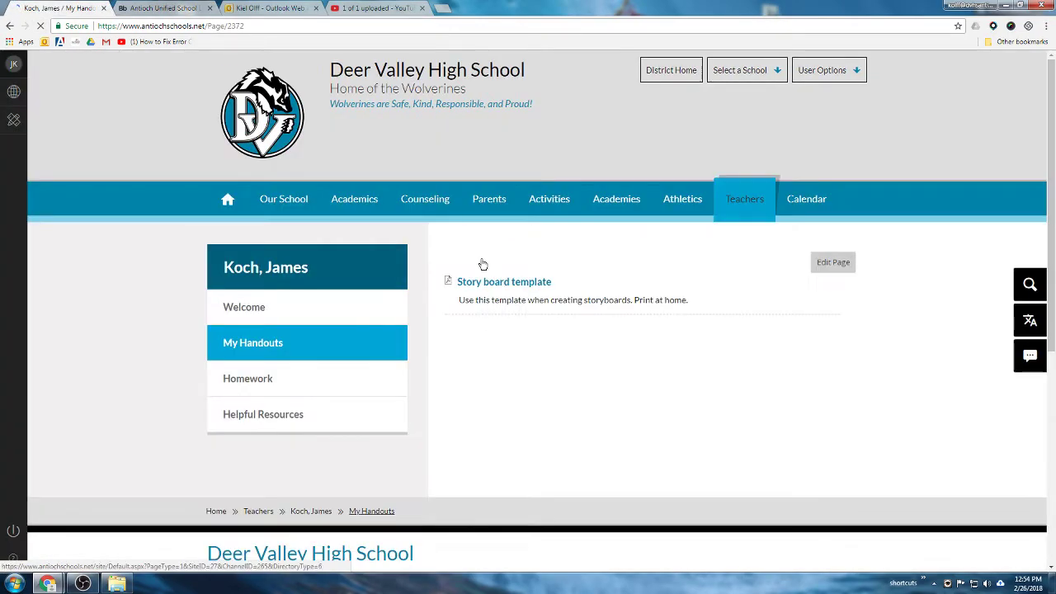
{"action": "left_click", "coordinate": [177, 7]}
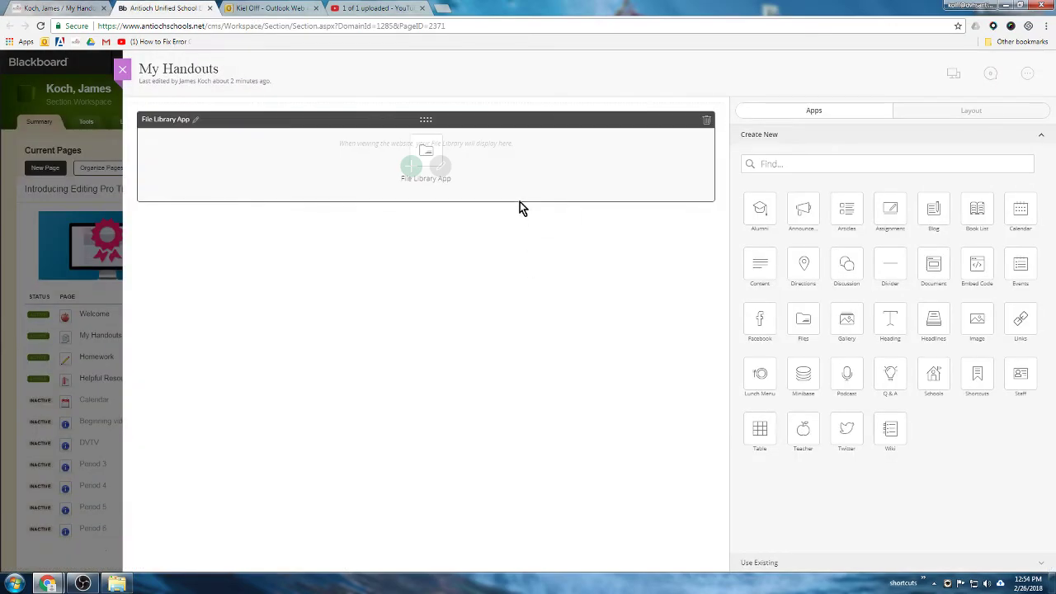
{"action": "mouse_move", "coordinate": [414, 184]}
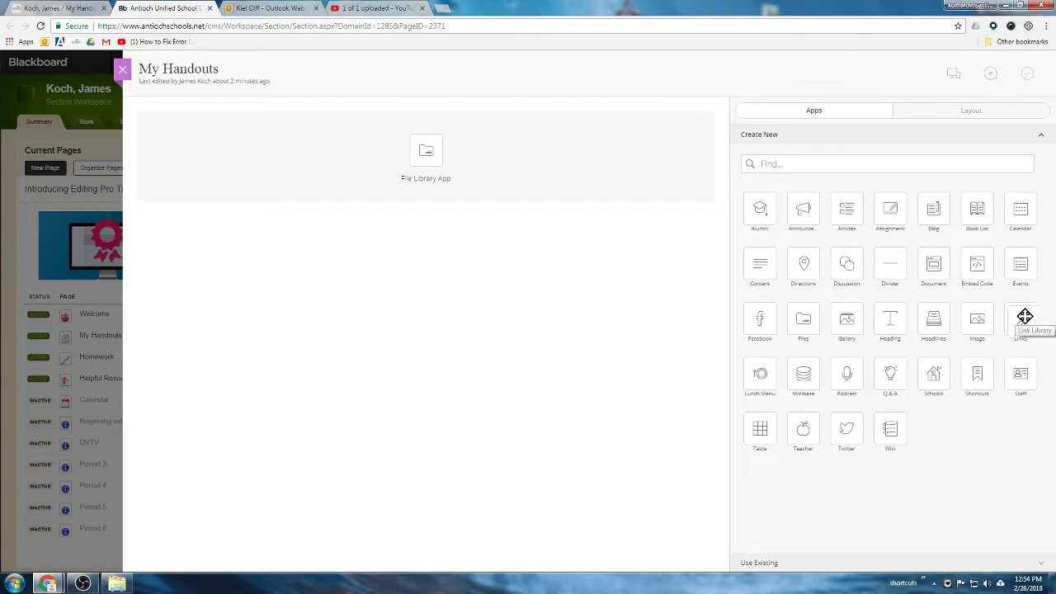
Drop a Link Library and a Divider below the File Library, then start a new link entry.
{"action": "left_click_drag", "start_coordinate": [1021, 319], "coordinate": [448, 241]}
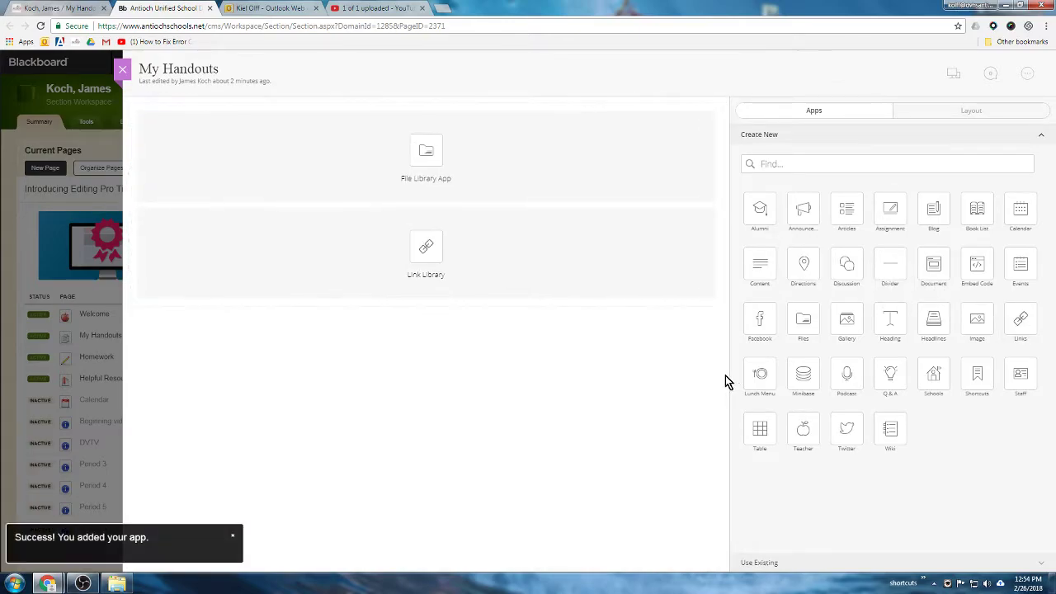
{"action": "left_click_drag", "start_coordinate": [877, 271], "coordinate": [511, 219]}
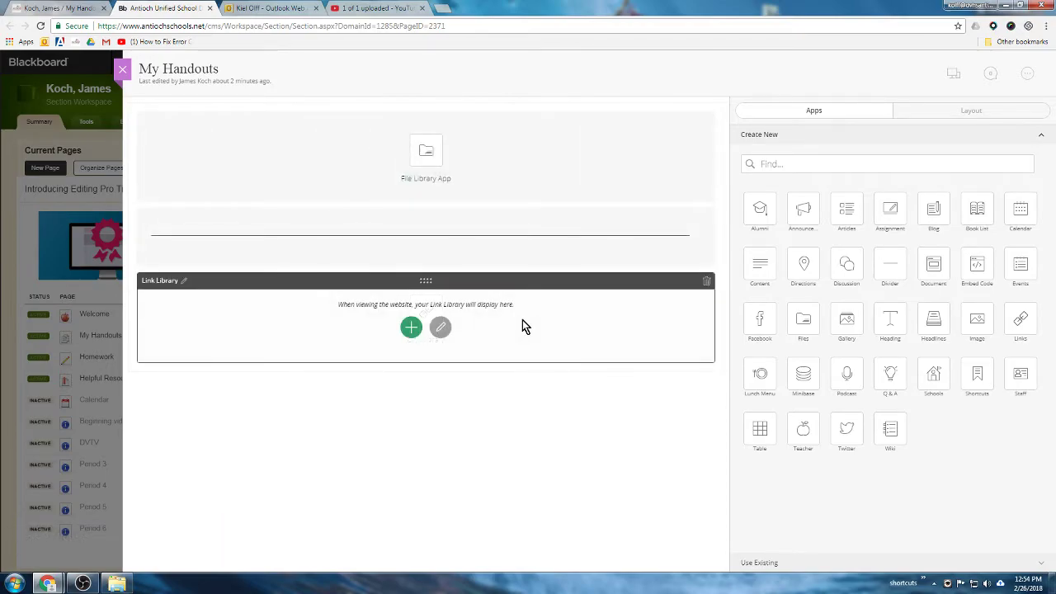
{"action": "mouse_move", "coordinate": [413, 334]}
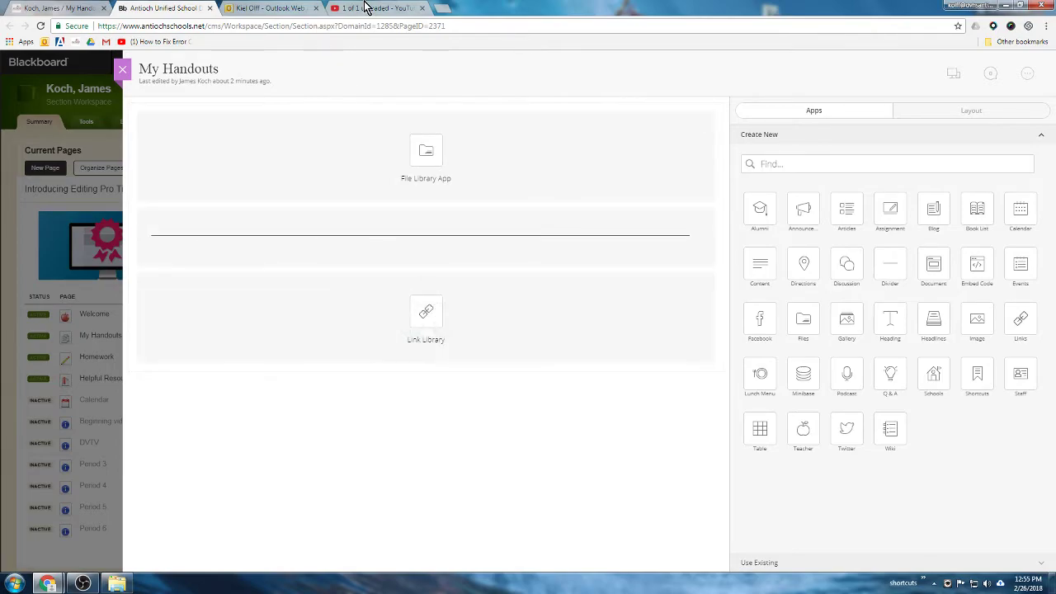
{"action": "left_click", "coordinate": [410, 329]}
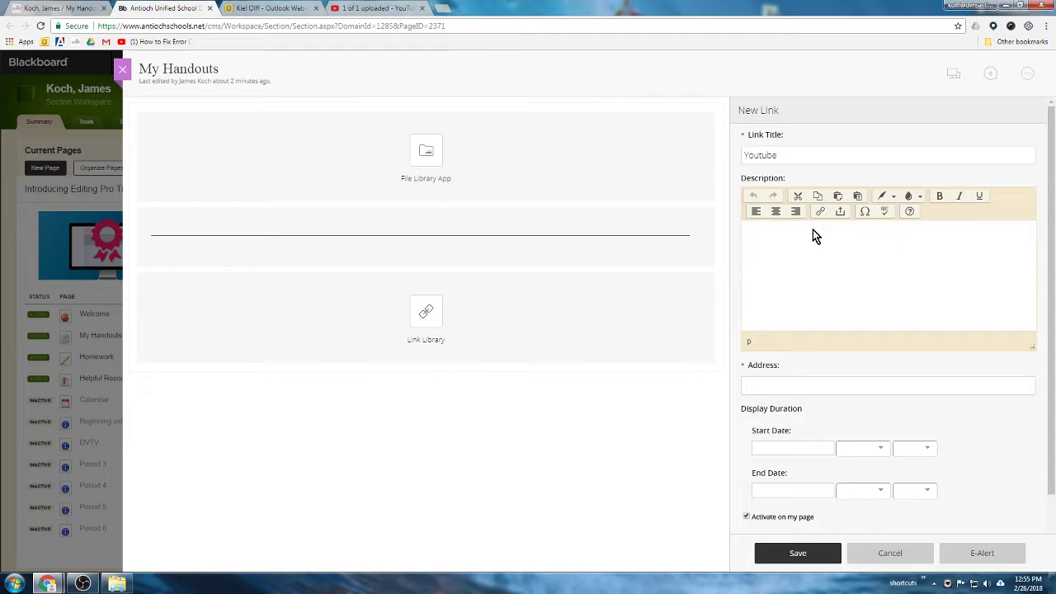
Complete the Youtube link's description so it reads 'go watch things'.
{"action": "type", "text": "go watch things"}
Load youtube.com in a new browser tab.
{"action": "left_click", "coordinate": [442, 9]}
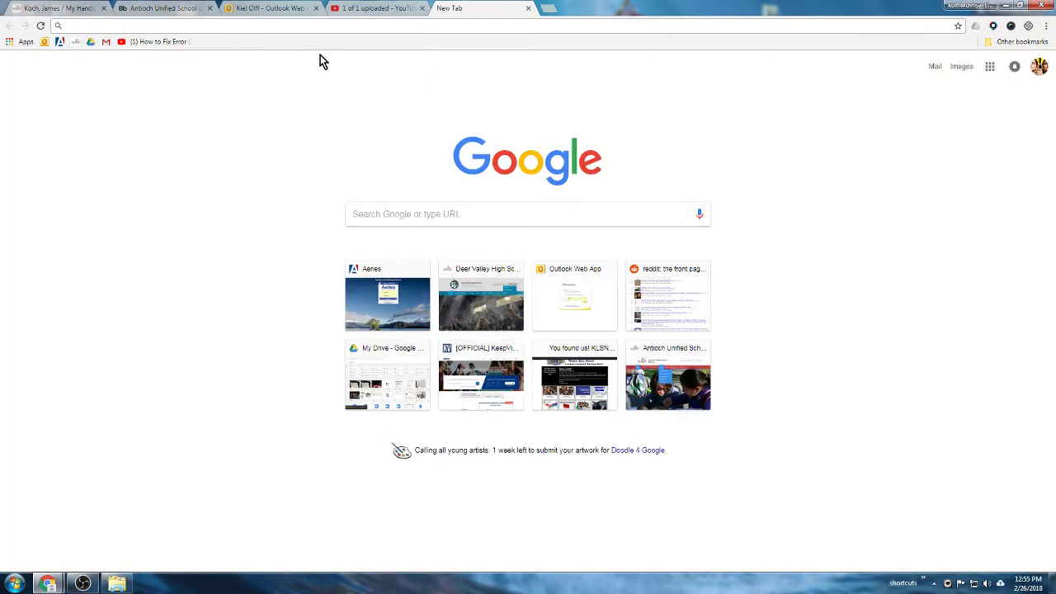
{"action": "type", "text": "youtube.com"}
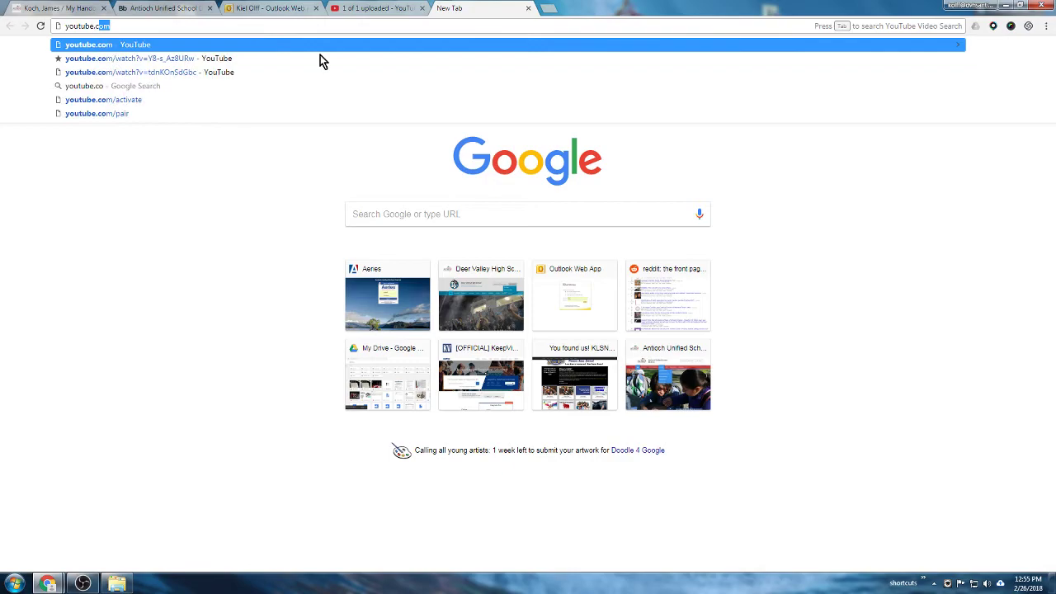
{"action": "key", "text": "Return"}
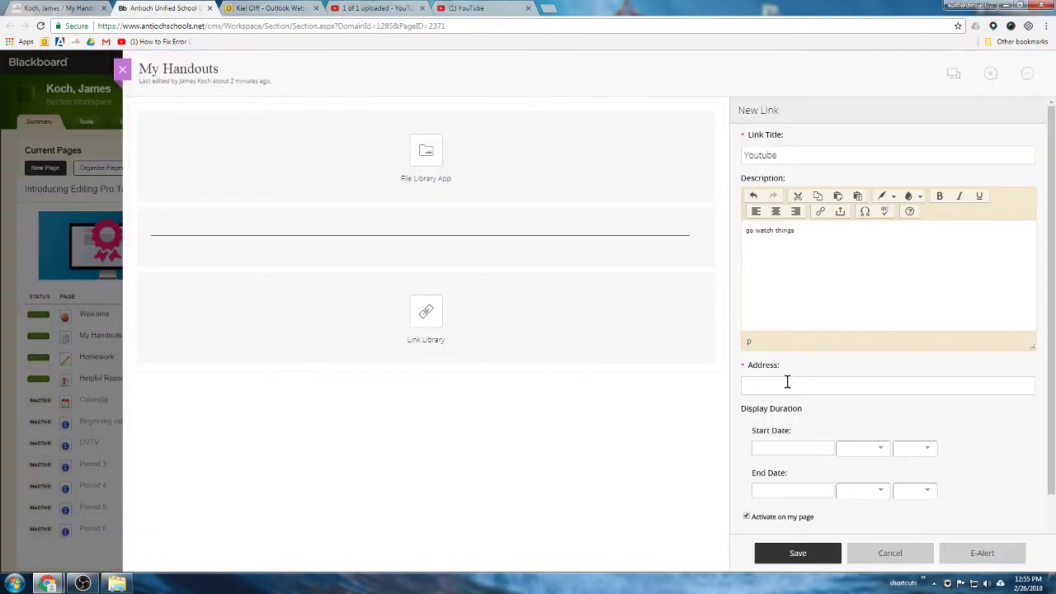
{"action": "type", "text": "https://www.youtube.com/"}
{"action": "scroll", "coordinate": [1041, 410], "scroll_direction": "down", "scroll_amount": 1}
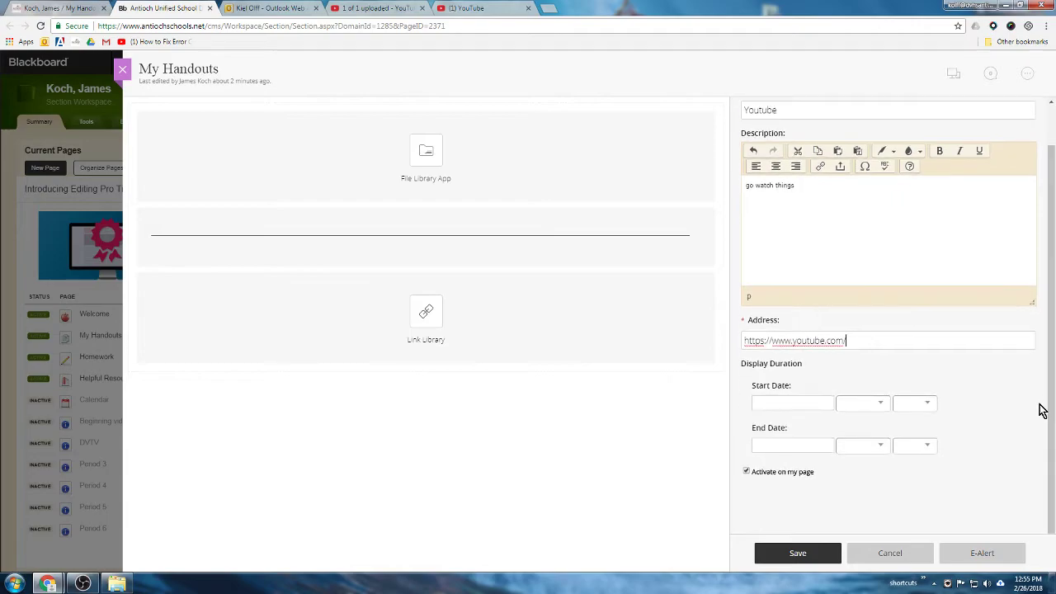
{"action": "left_click", "coordinate": [813, 551]}
{"action": "left_click", "coordinate": [59, 8]}
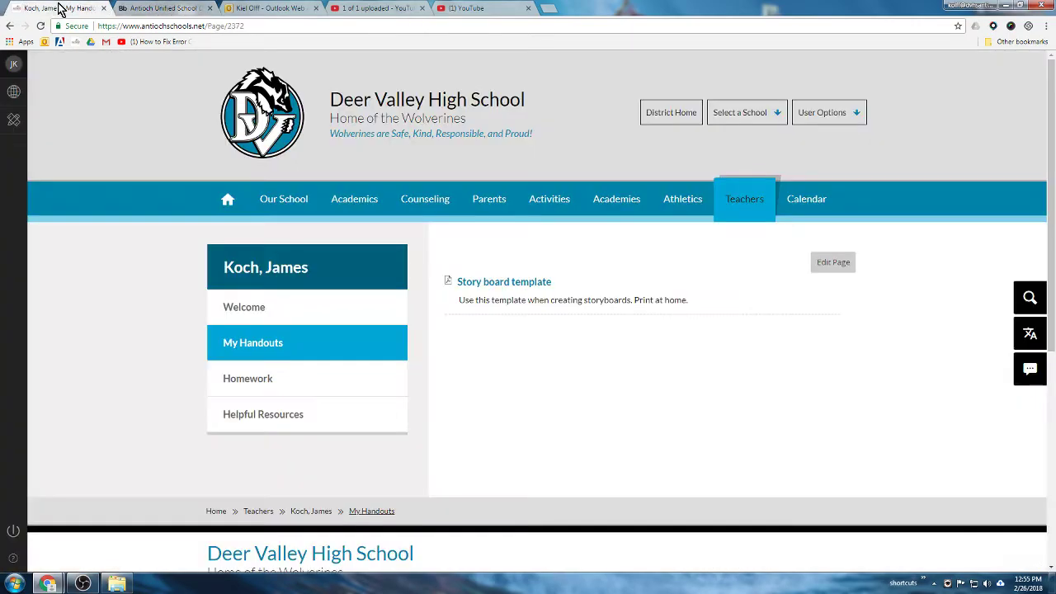
Reload the live My Handouts page to confirm the Youtube link appears below the storyboard template.
{"action": "left_click", "coordinate": [40, 26]}
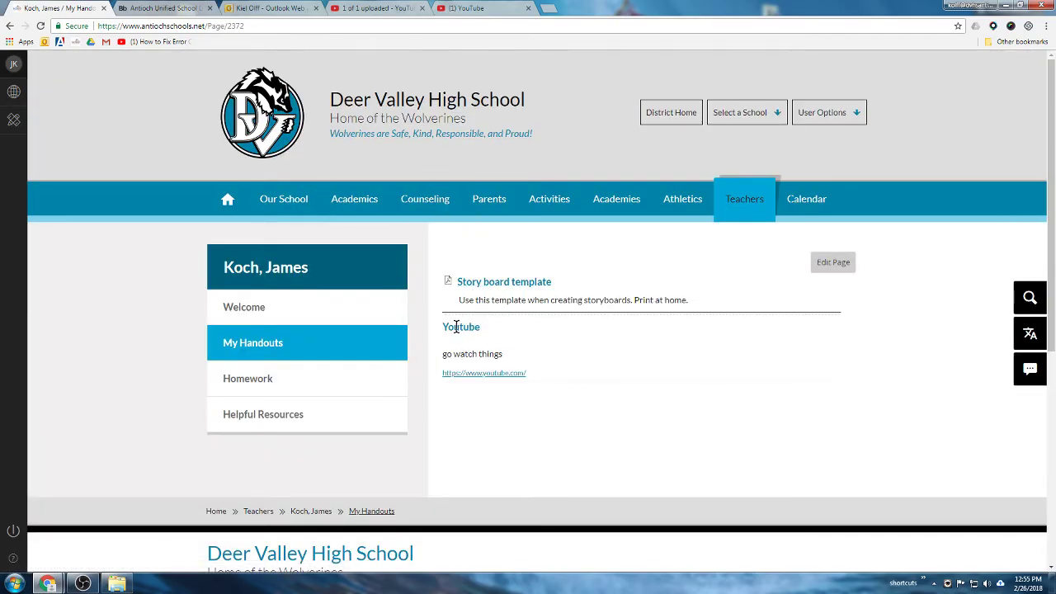
{"action": "left_click_drag", "start_coordinate": [444, 327], "coordinate": [475, 328]}
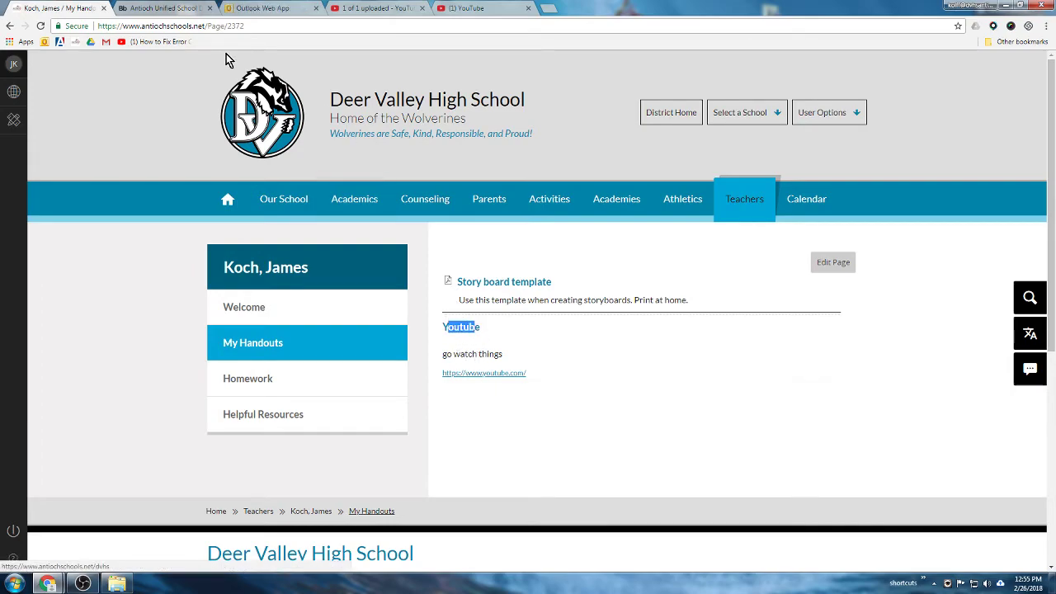
{"action": "left_click", "coordinate": [182, 10]}
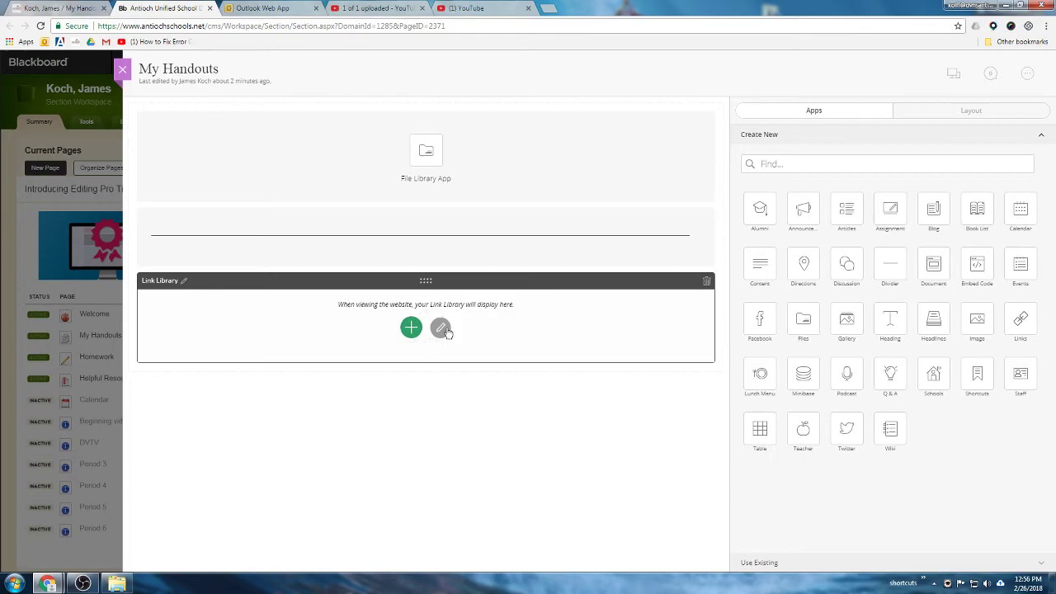
{"action": "left_click", "coordinate": [953, 77]}
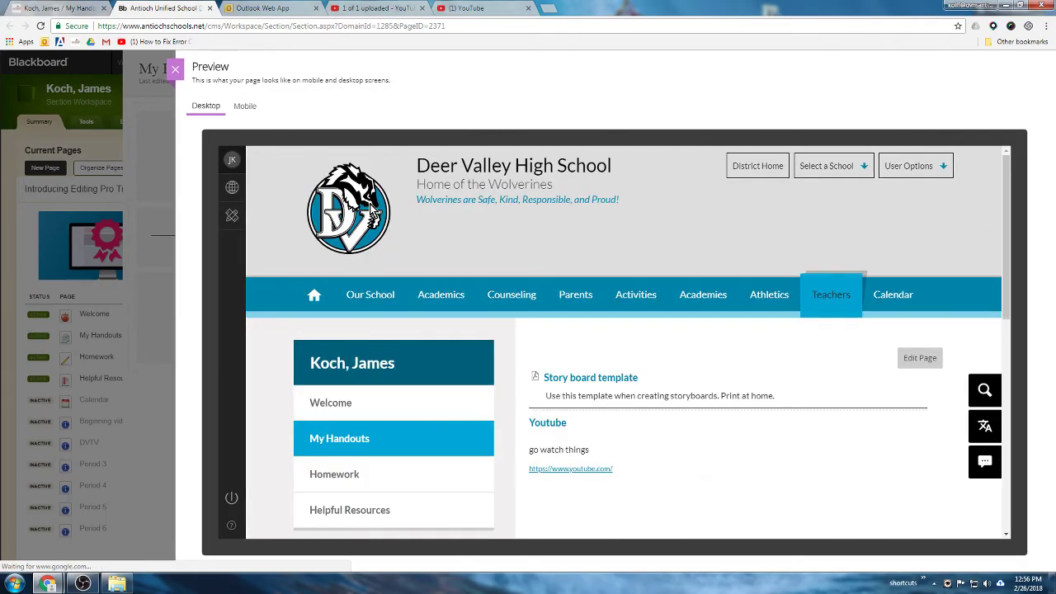
{"action": "left_click", "coordinate": [245, 107]}
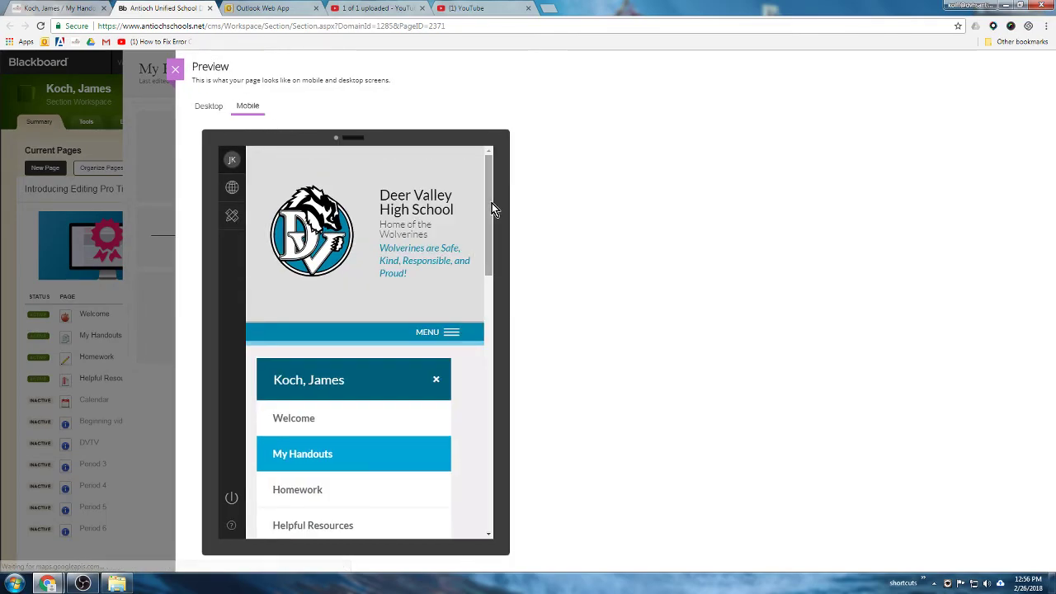
{"action": "left_click_drag", "start_coordinate": [491, 202], "coordinate": [492, 293]}
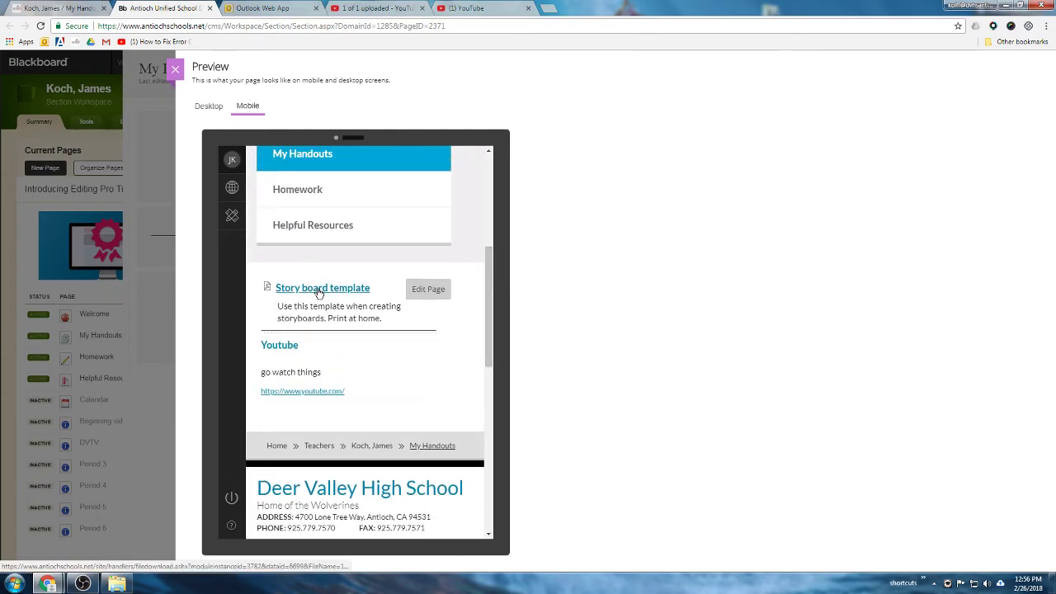
{"action": "left_click_drag", "start_coordinate": [492, 347], "coordinate": [473, 212]}
{"action": "left_click", "coordinate": [208, 106]}
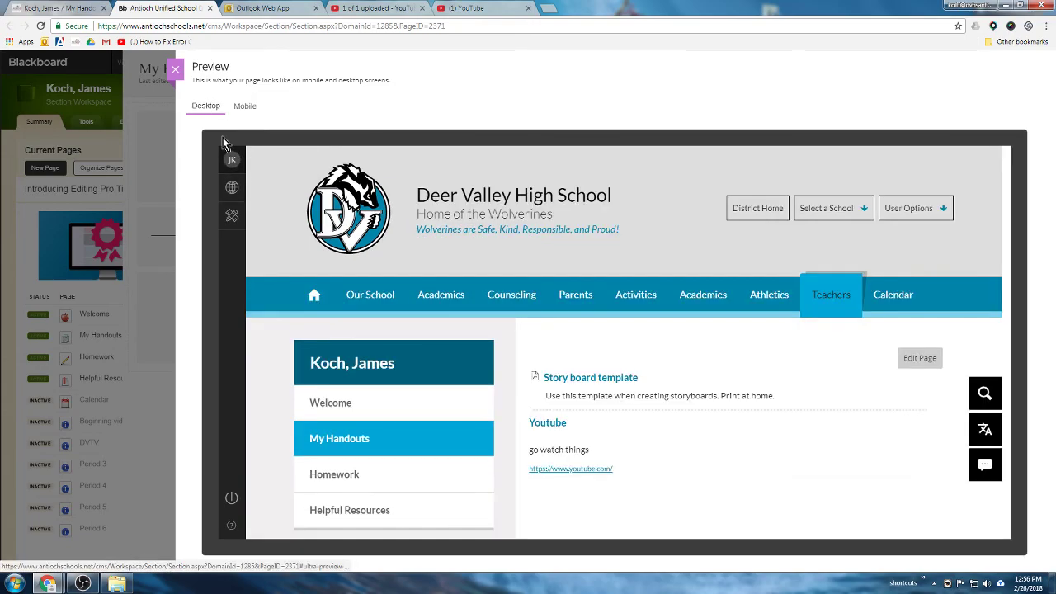
{"action": "left_click", "coordinate": [175, 70]}
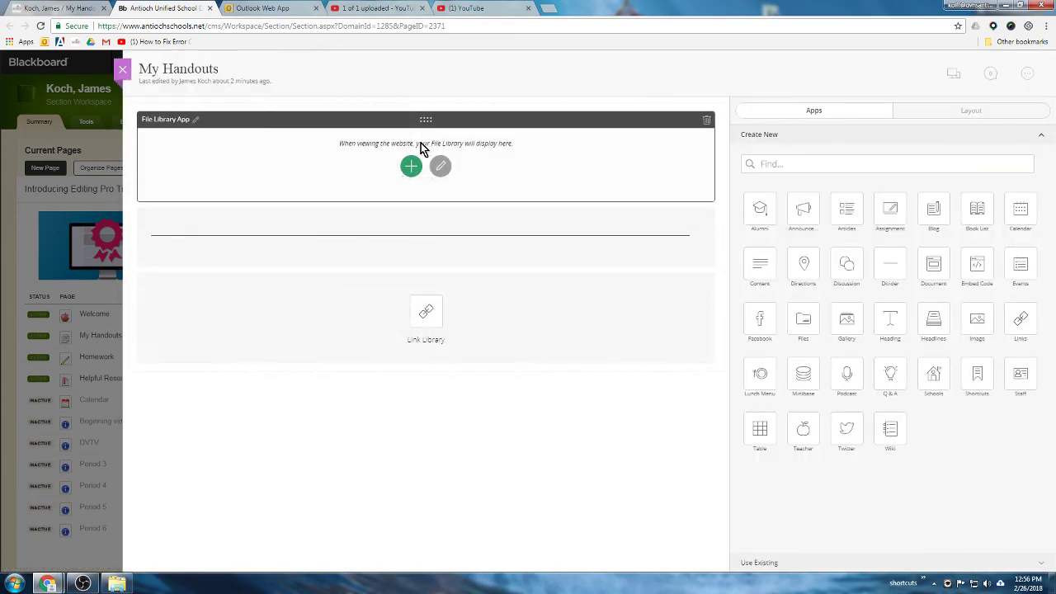
{"action": "mouse_move", "coordinate": [413, 324]}
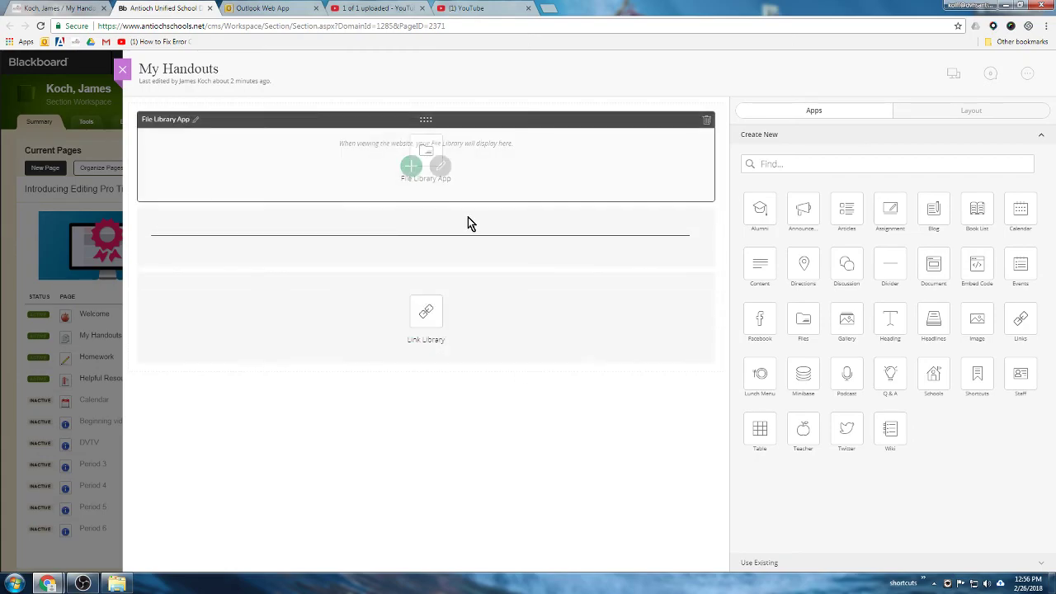
{"action": "mouse_move", "coordinate": [464, 164]}
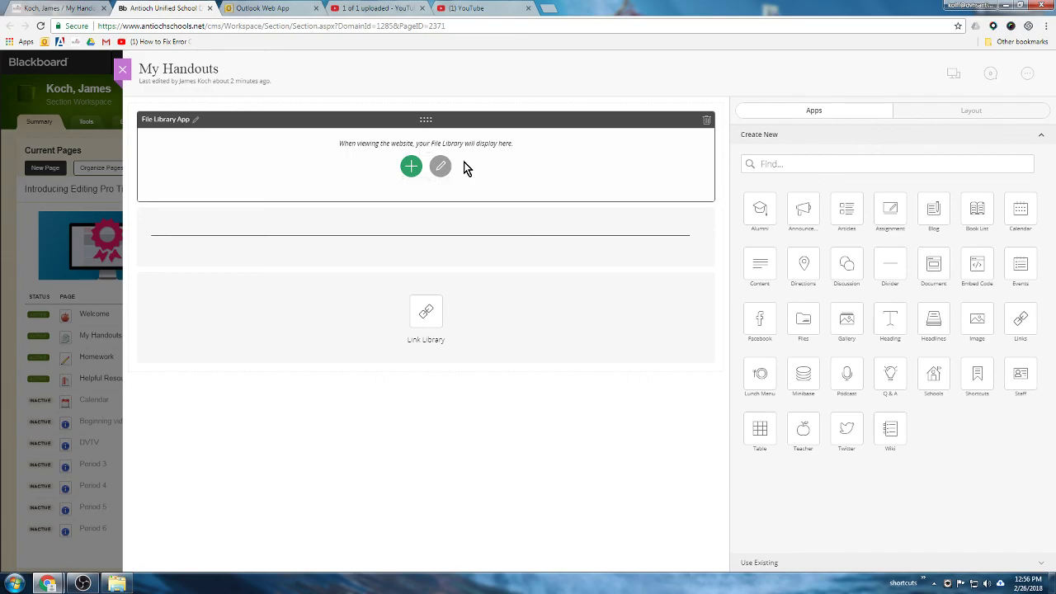